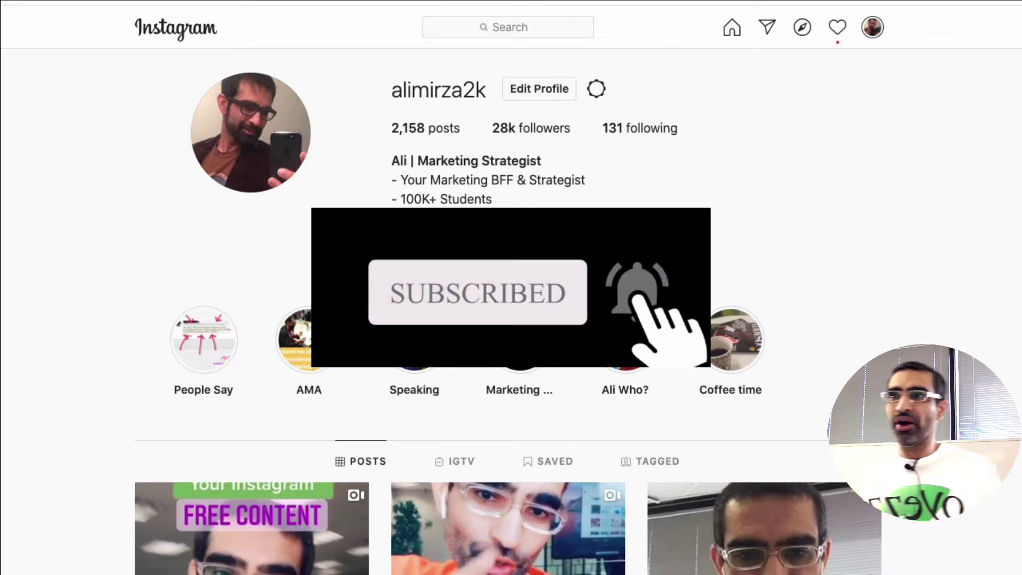
Look through the post grid on the Instagram profile.
scroll(838, 292, down, 5)
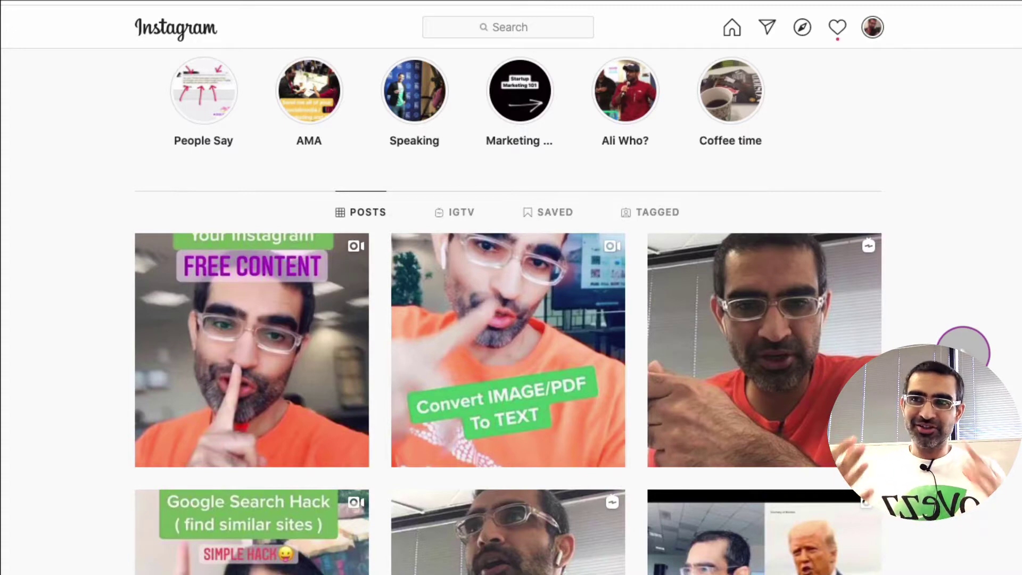
scroll(445, 352, down, 10)
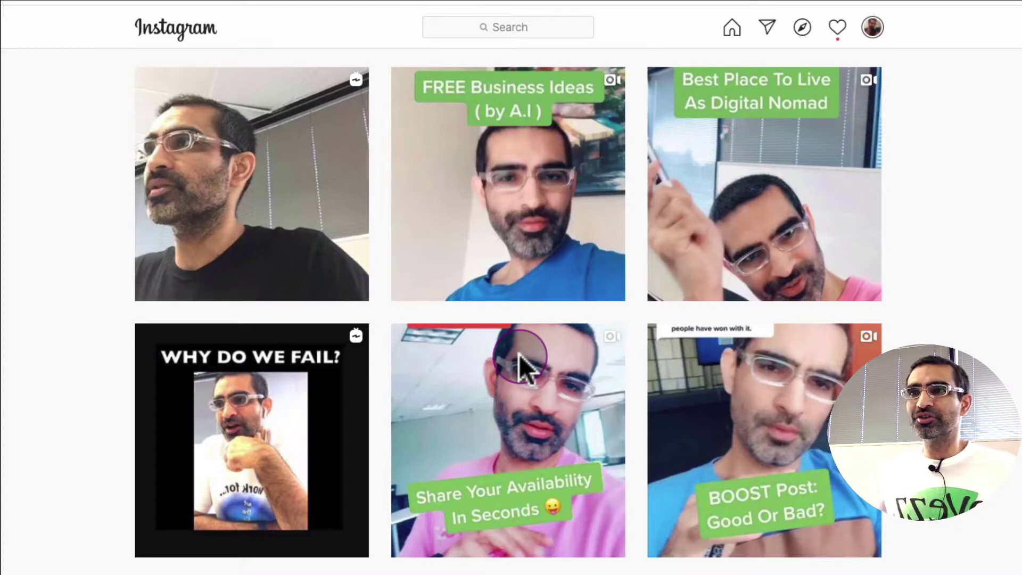
scroll(660, 380, down, 6)
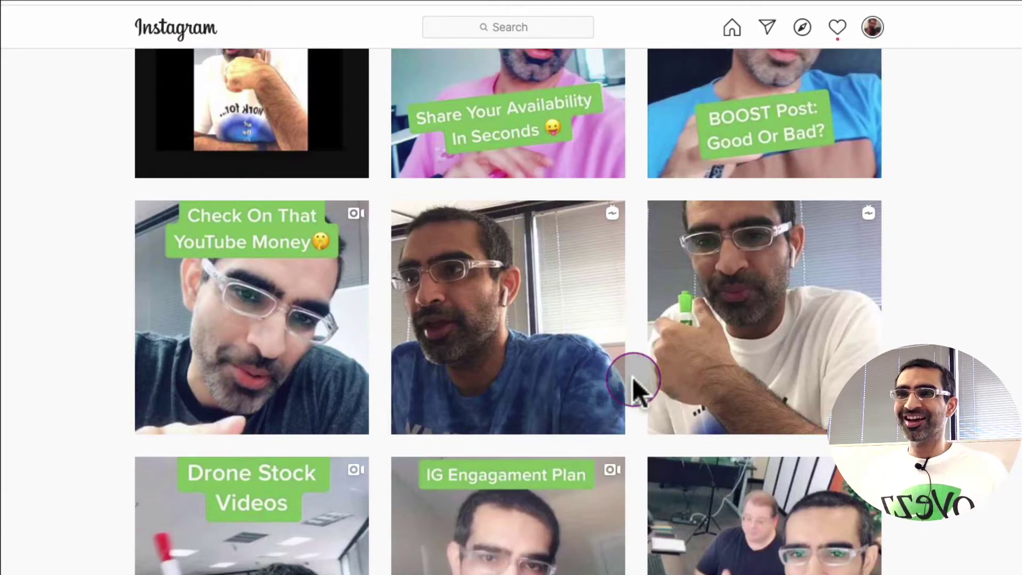
scroll(651, 375, down, 10)
scroll(651, 374, up, 9)
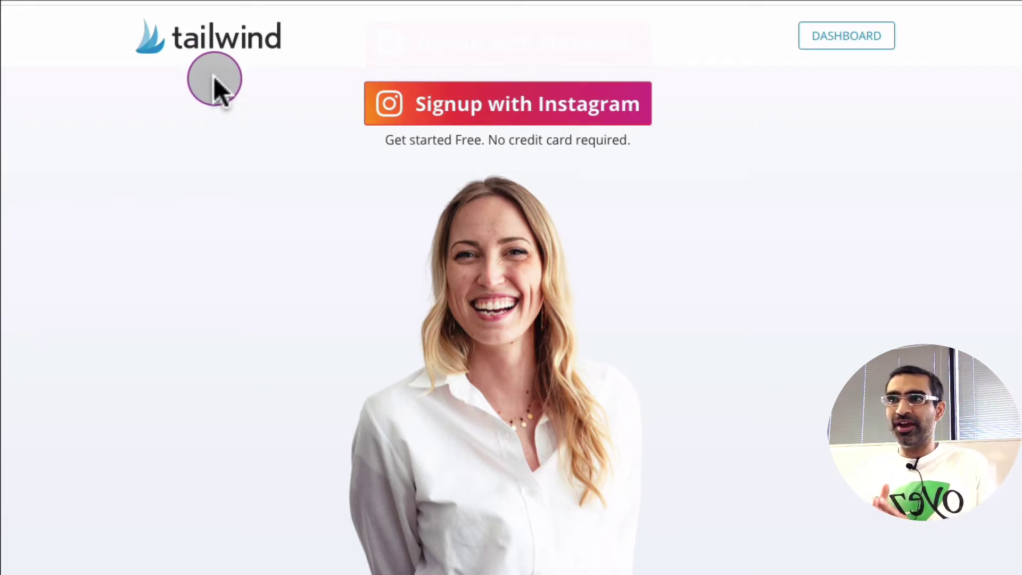
Switch to the Tailwind homepage and read its Pinterest scheduling and Power-Ups sections.
scroll(689, 268, up, 6)
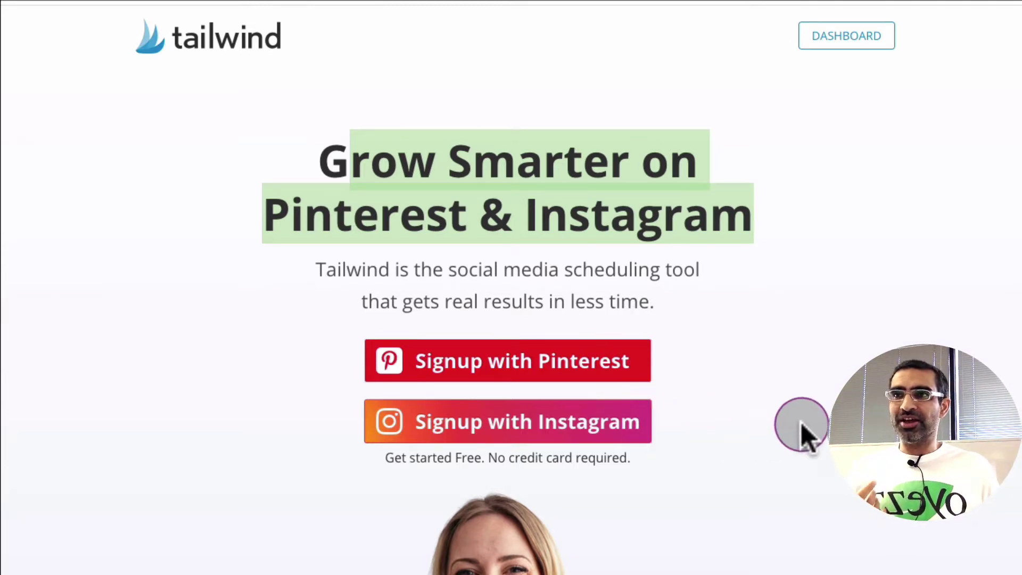
scroll(799, 423, down, 5)
scroll(800, 423, down, 10)
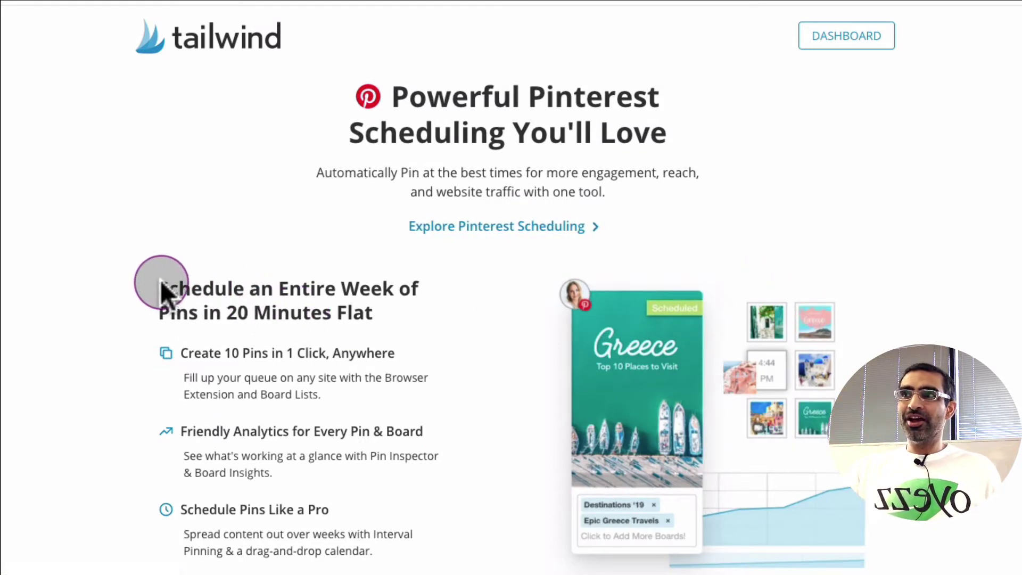
drag(160, 287, 413, 311)
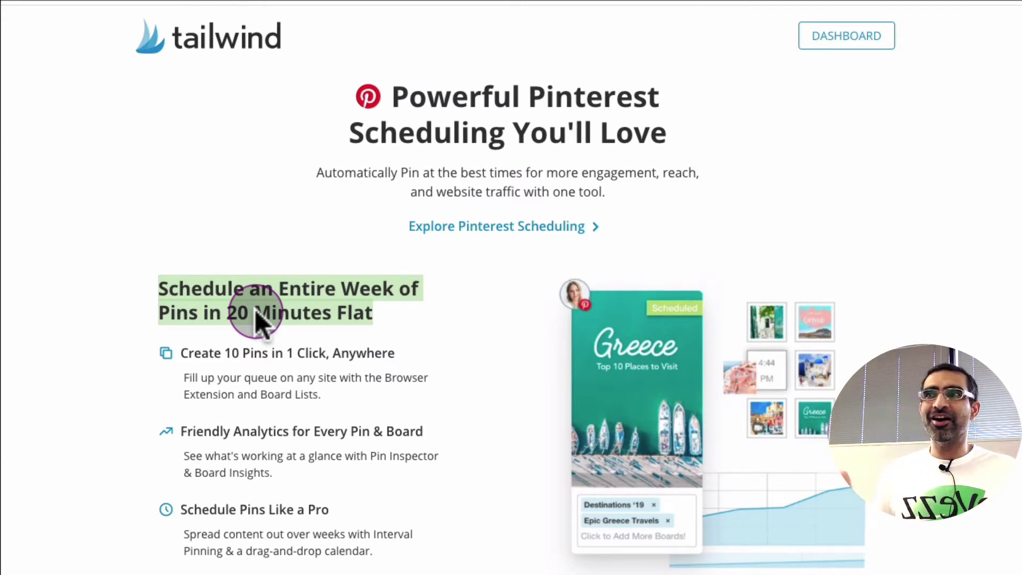
scroll(331, 355, down, 4)
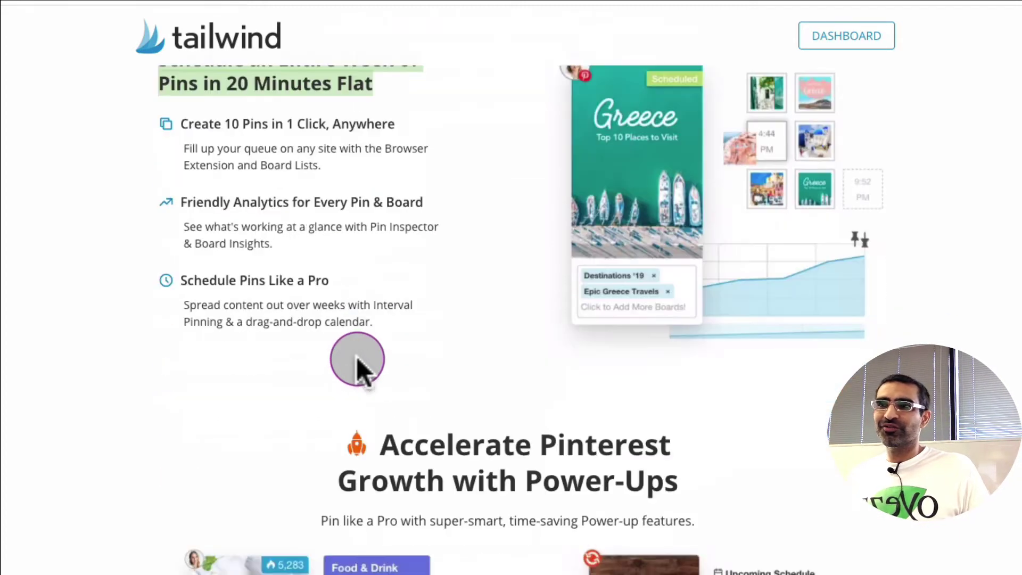
scroll(356, 357, down, 10)
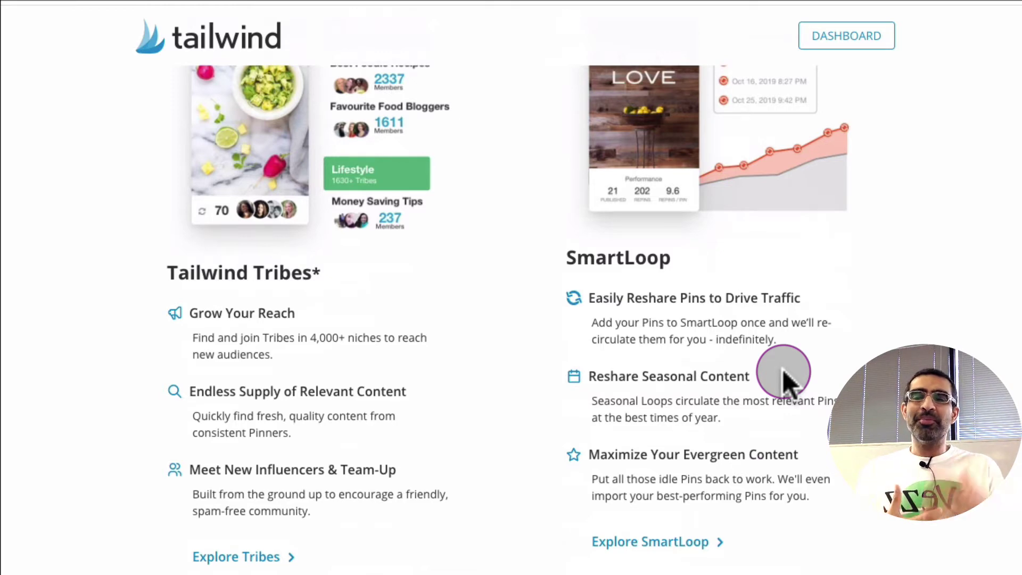
scroll(783, 369, up, 15)
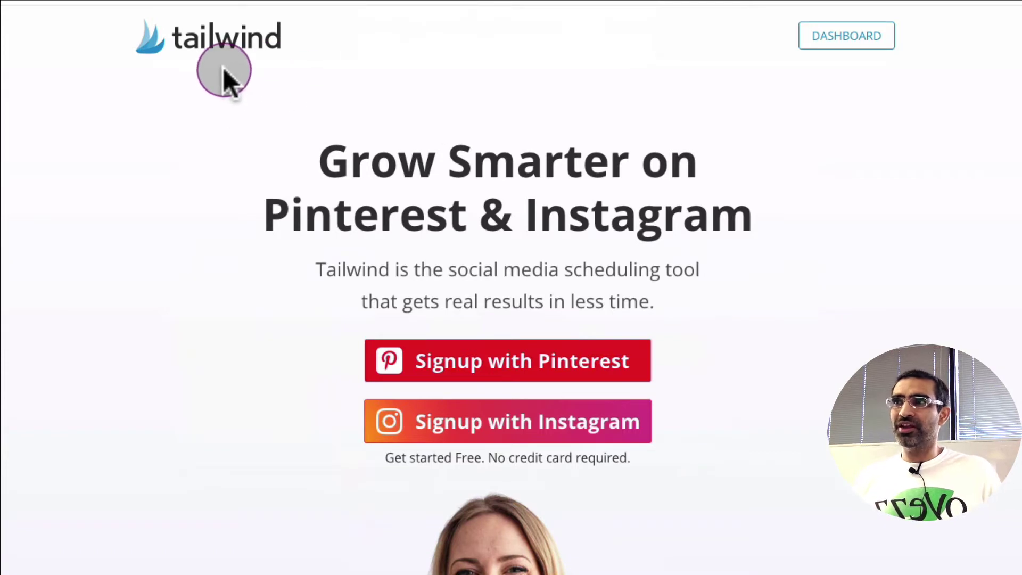
Open the Tailwind dashboard and bring up the list of linked accounts for switching.
click(845, 40)
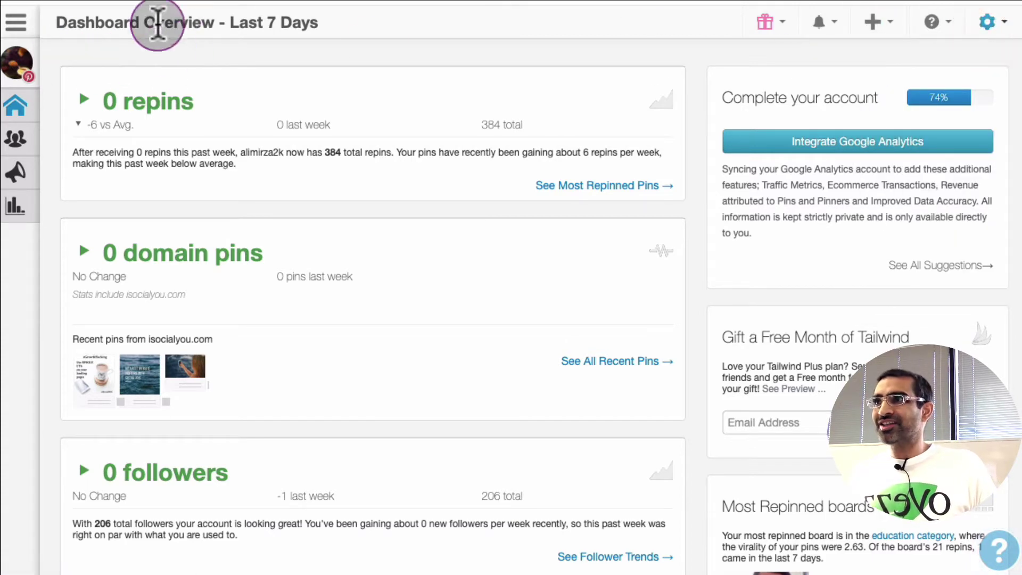
click(21, 24)
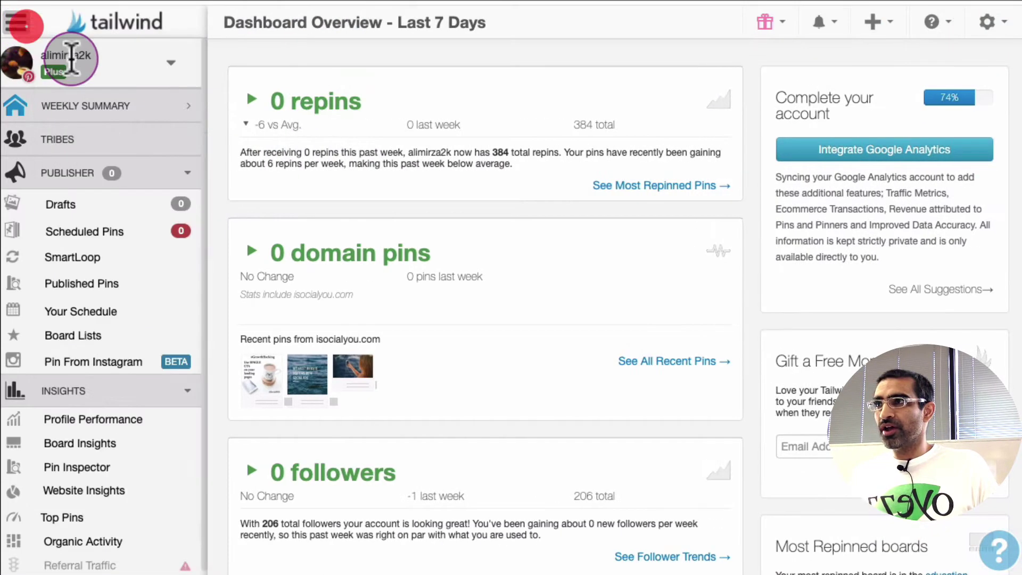
mouse_move(132, 69)
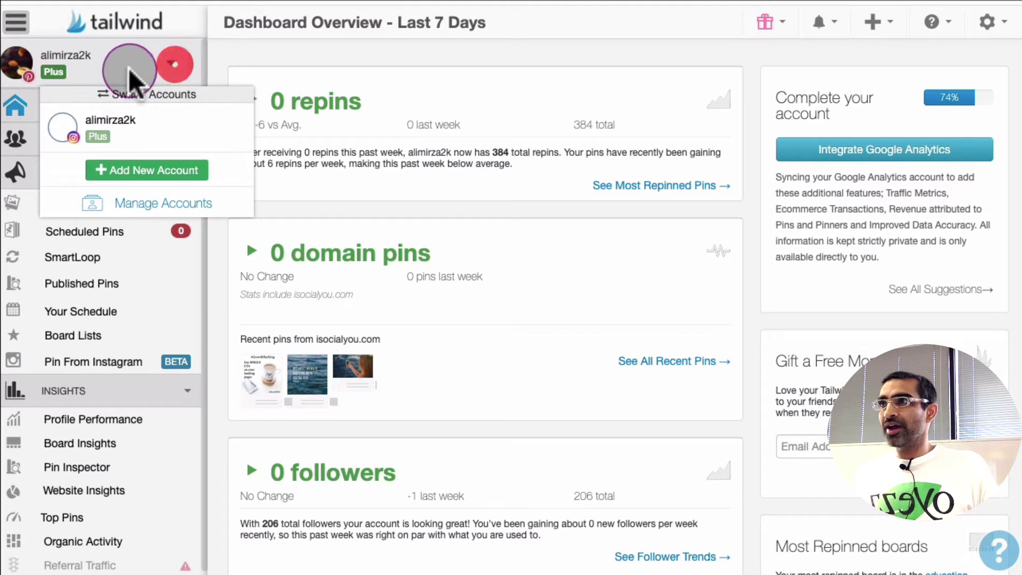
click(128, 70)
click(83, 61)
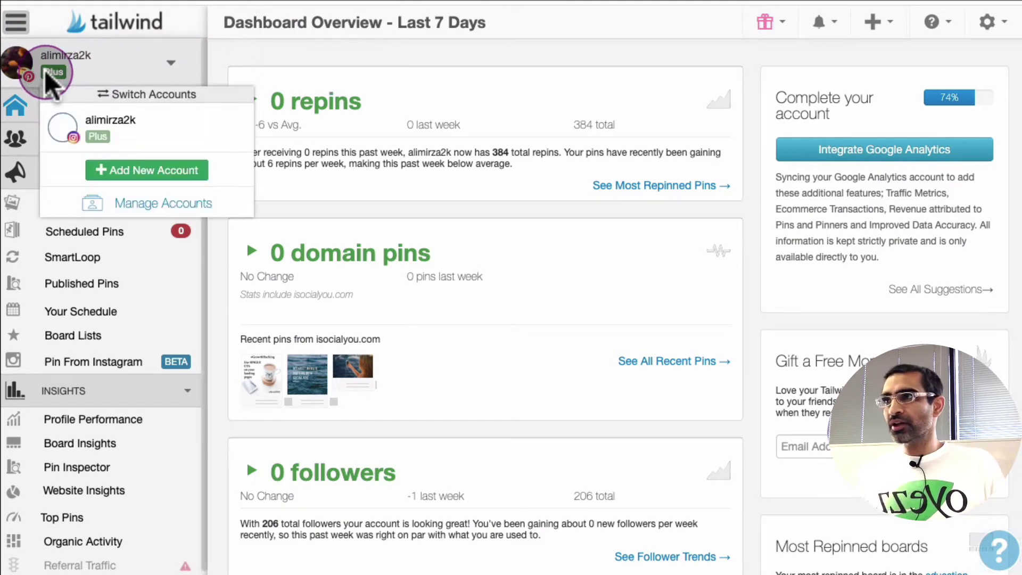
Switch from the Pinterest account to the linked Instagram account.
click(21, 24)
click(21, 24)
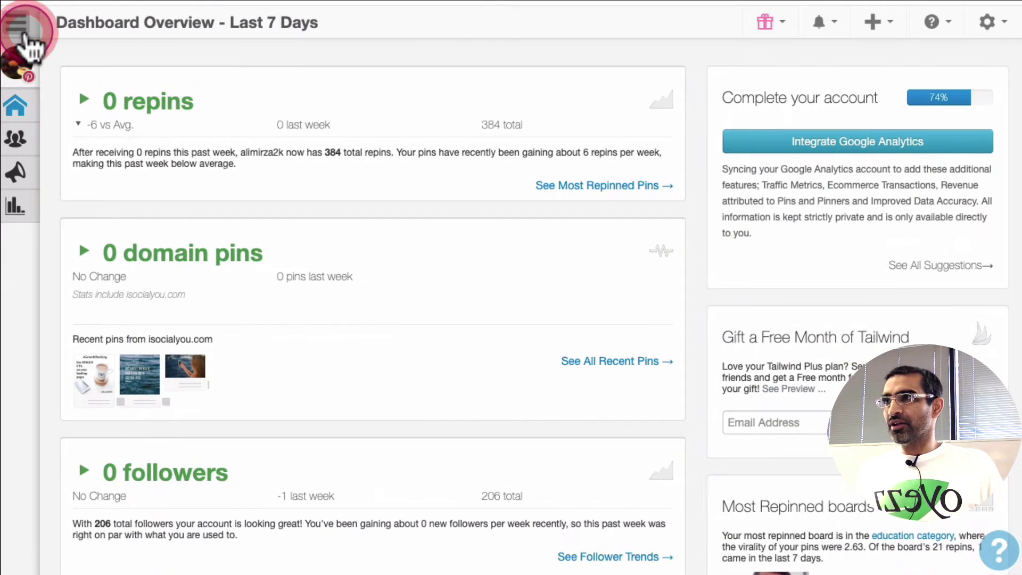
click(173, 64)
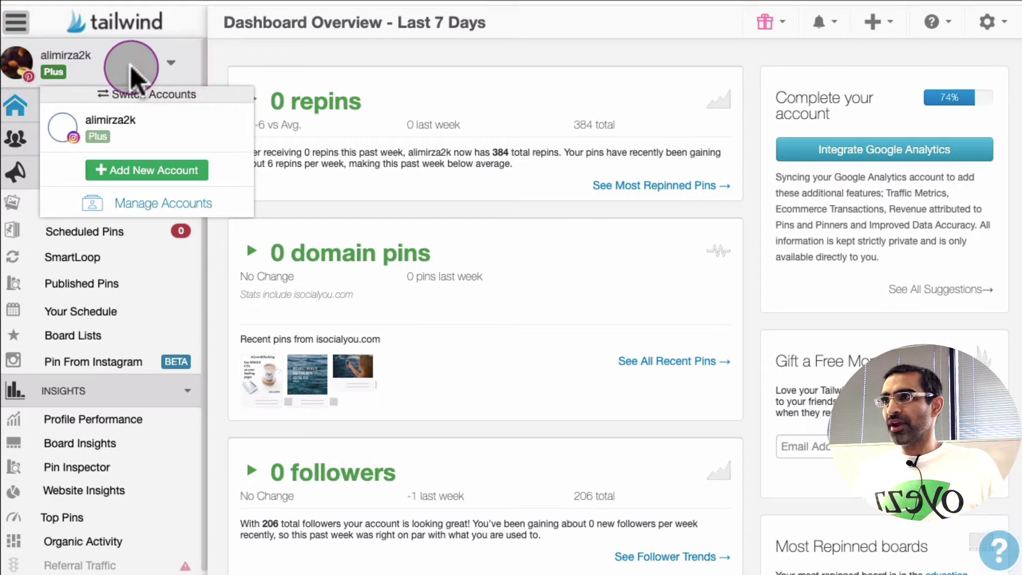
click(128, 123)
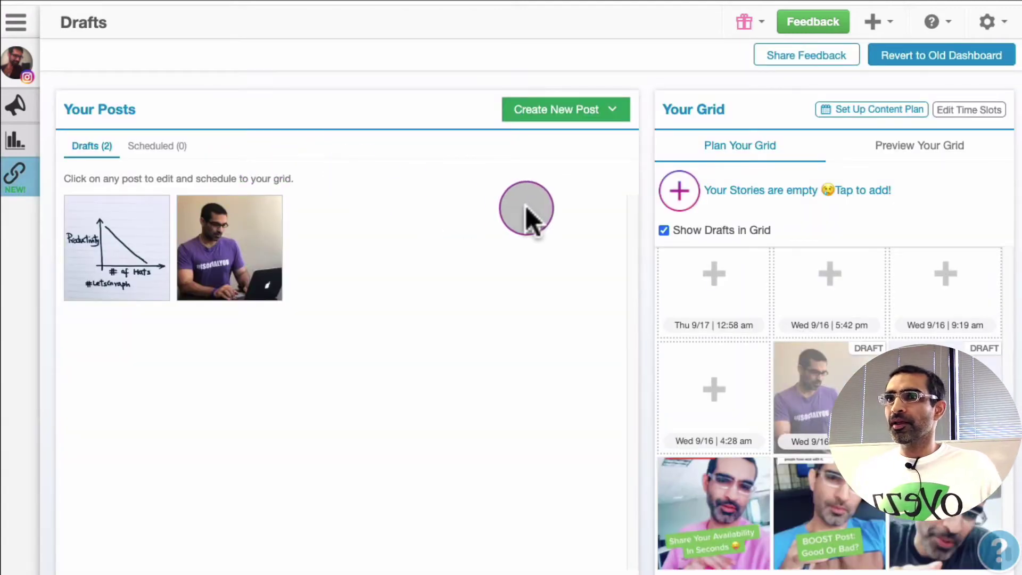
Switch back to the Pinterest account and review the upcoming time slots in its publishing schedule.
click(17, 58)
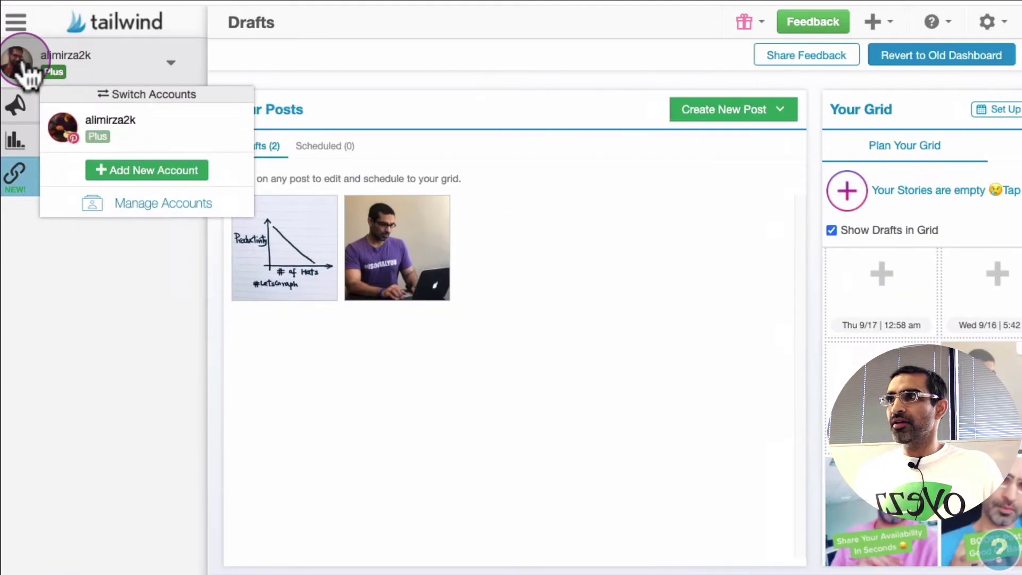
click(117, 133)
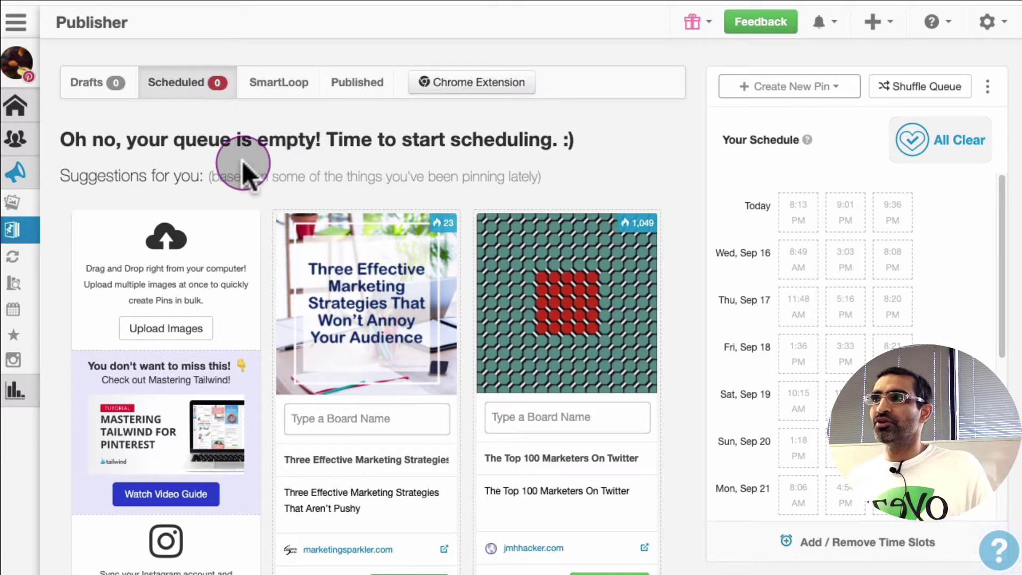
click(24, 66)
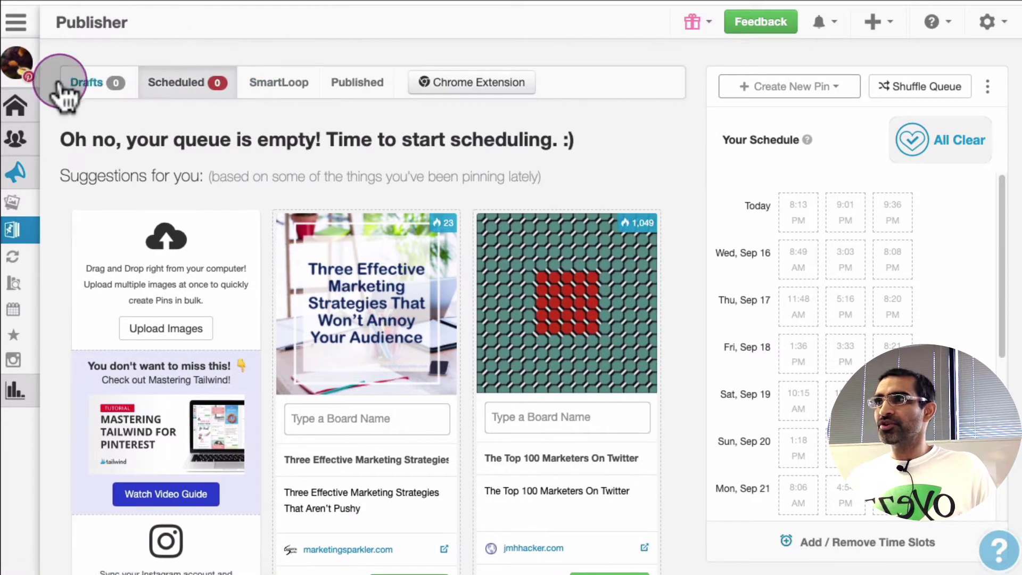
mouse_move(38, 127)
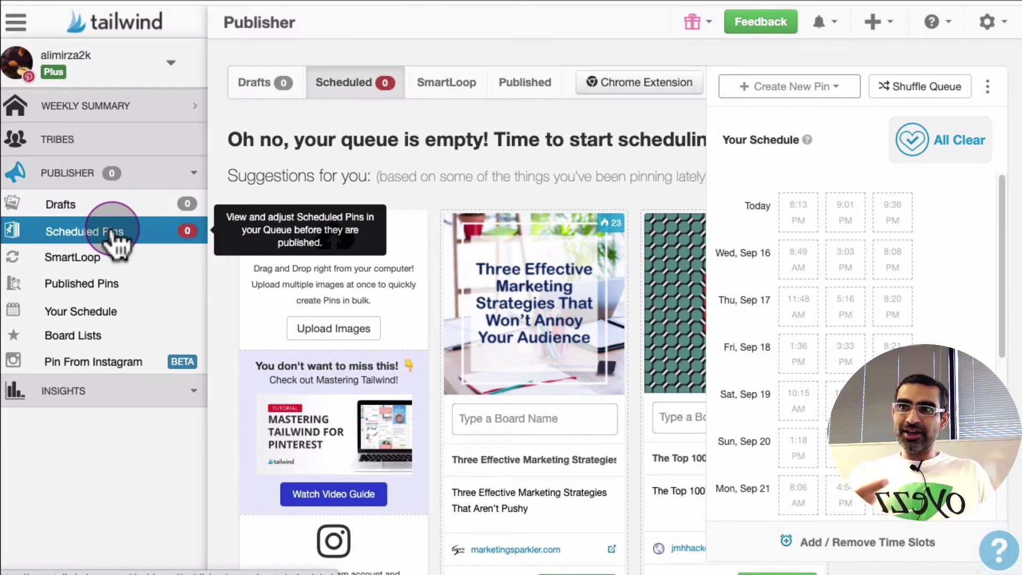
scroll(862, 322, down, 1)
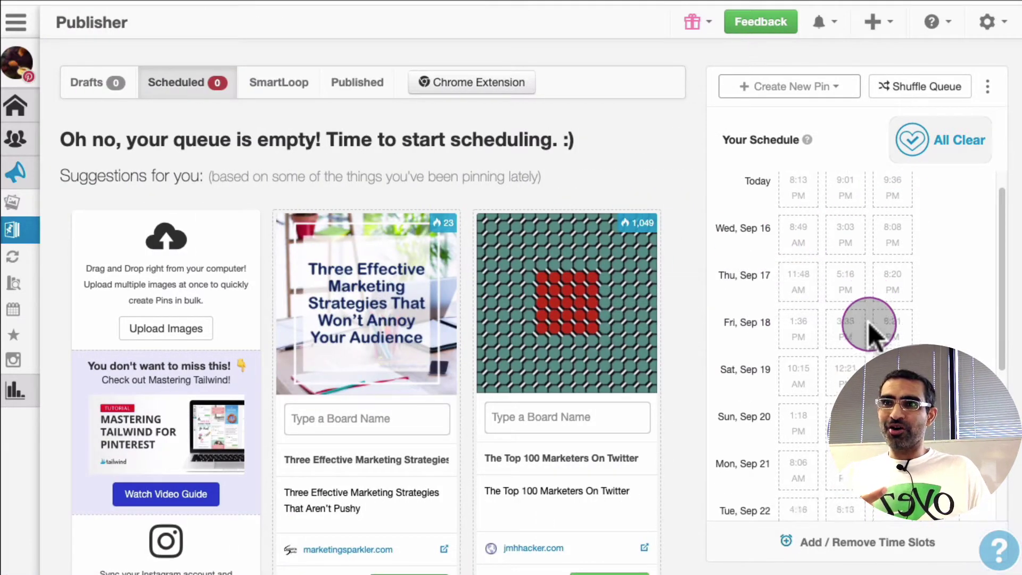
scroll(868, 325, down, 15)
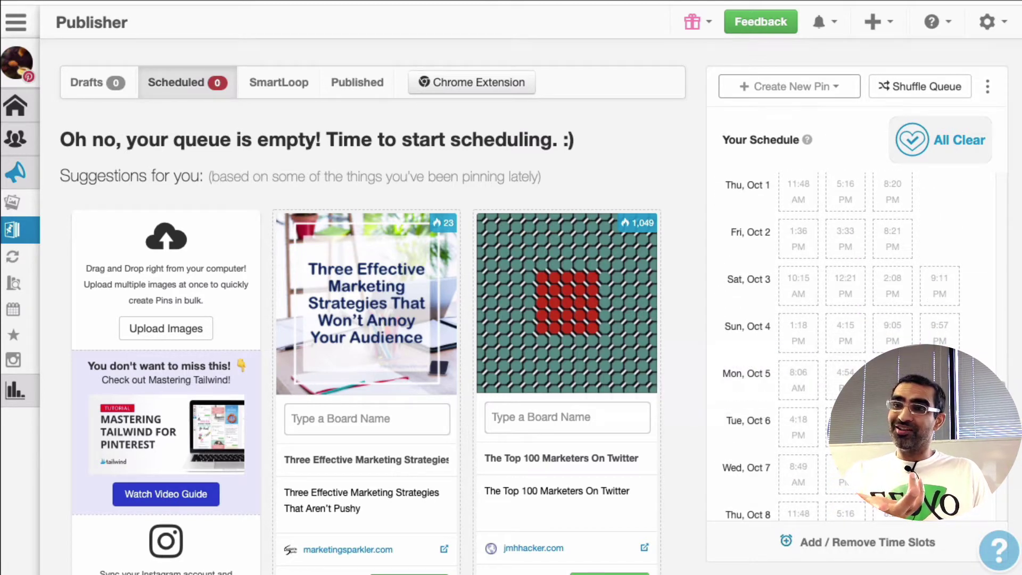
scroll(868, 324, up, 15)
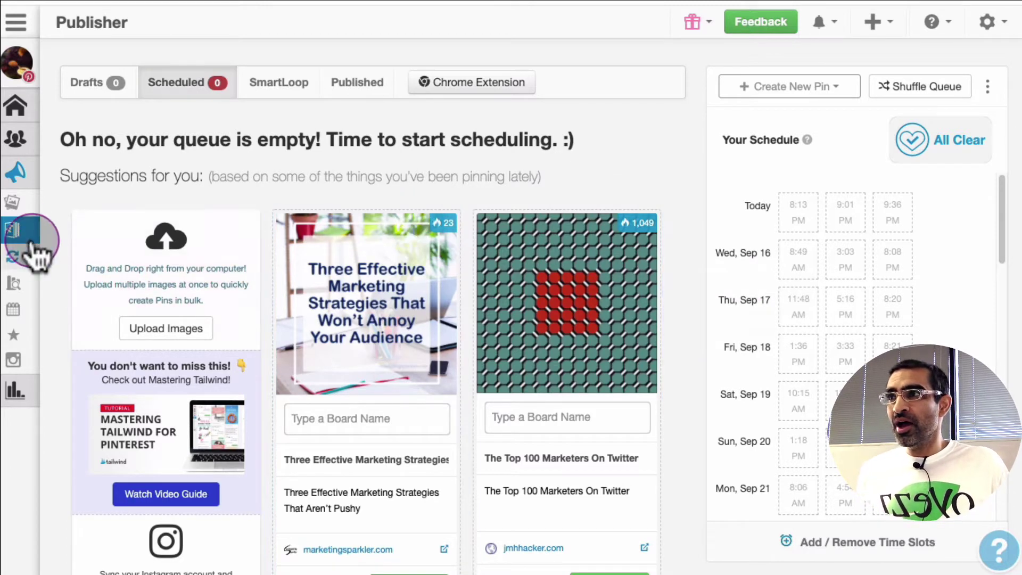
Open Pin From Instagram and browse the recent Instagram posts available for pinning.
mouse_move(33, 191)
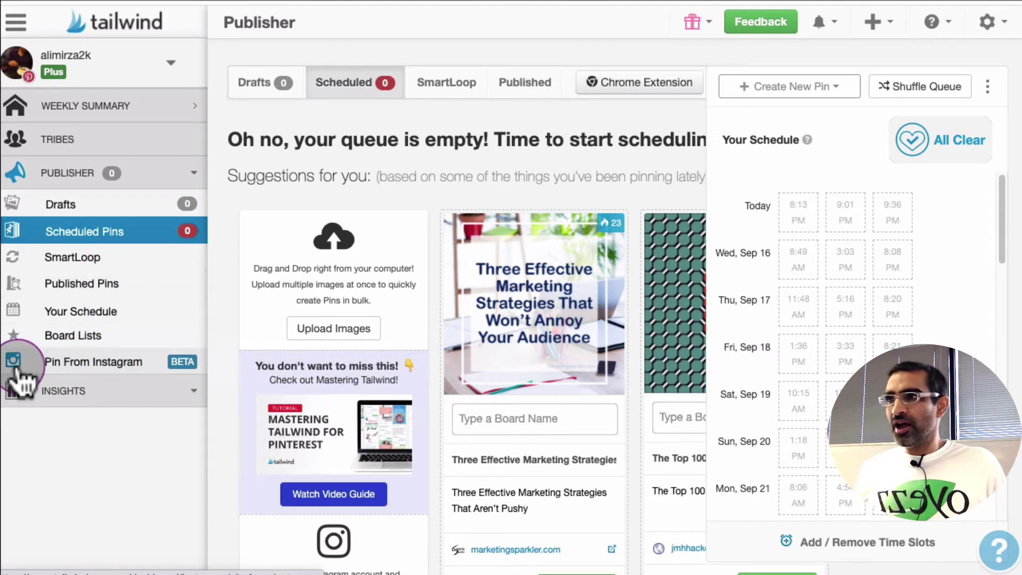
click(96, 367)
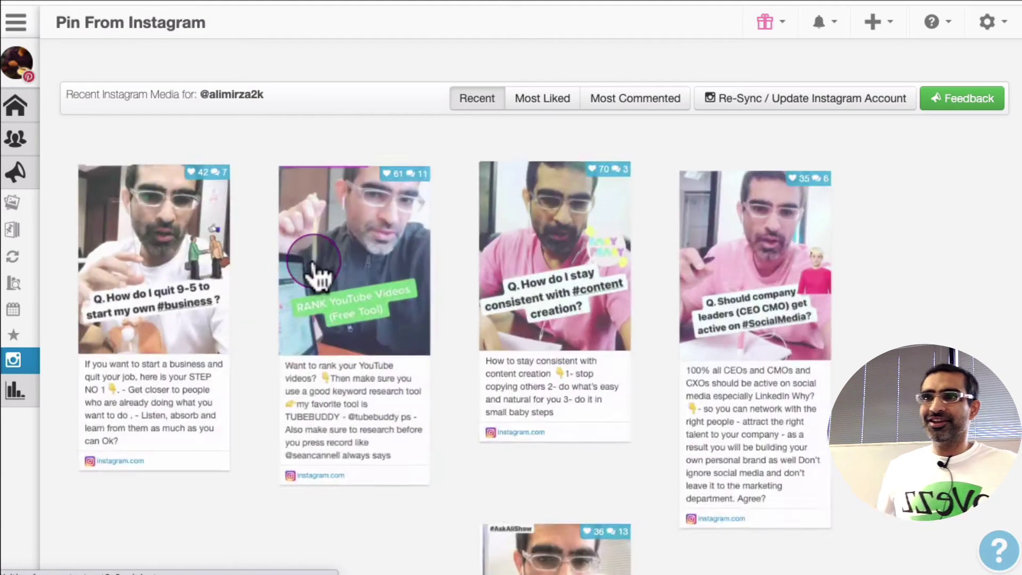
scroll(633, 346, down, 1)
scroll(633, 348, down, 20)
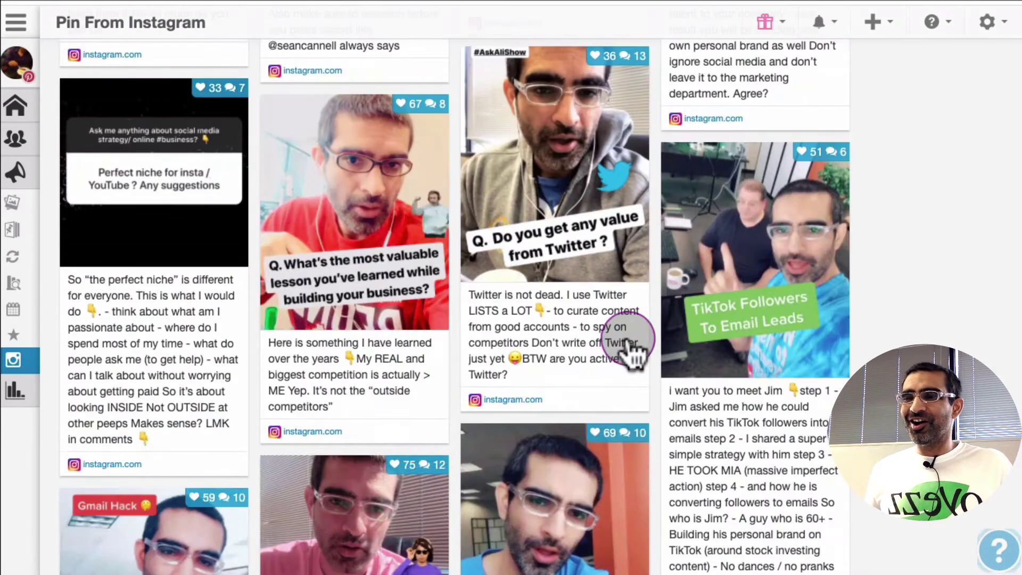
scroll(633, 348, down, 20)
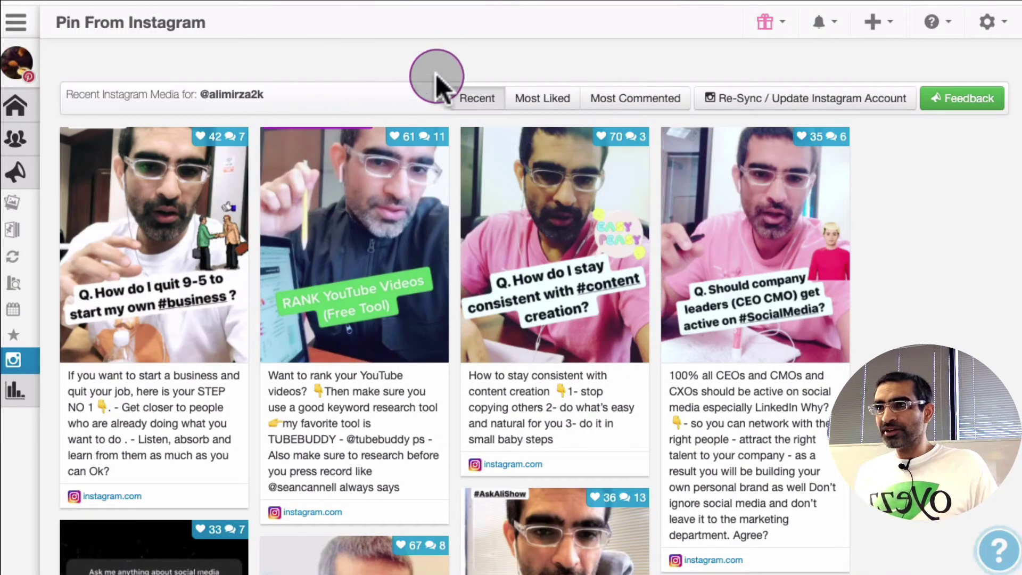
View the Instagram posts by Recent and by Most Liked to compare candidates for pinning.
click(473, 101)
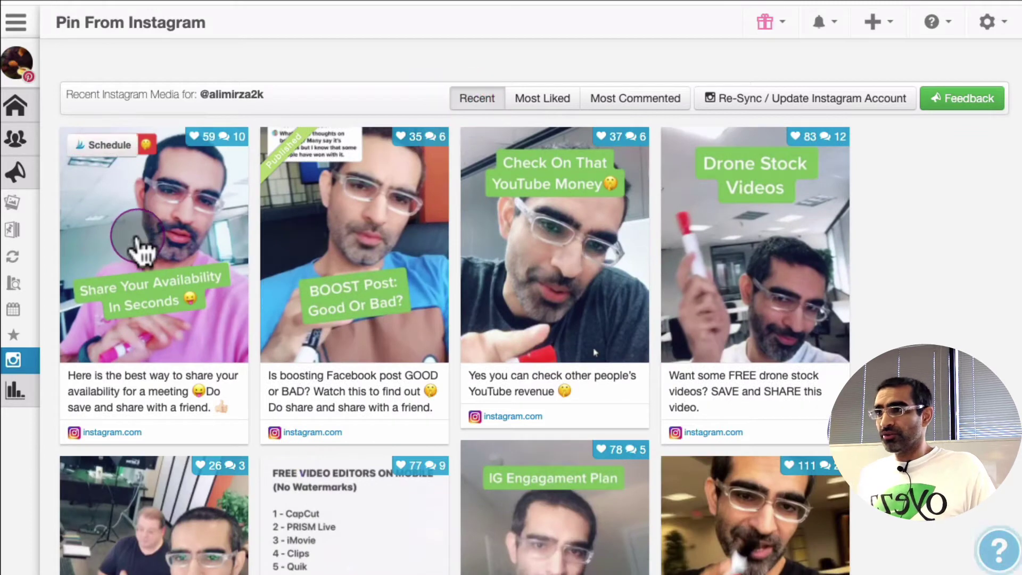
click(535, 100)
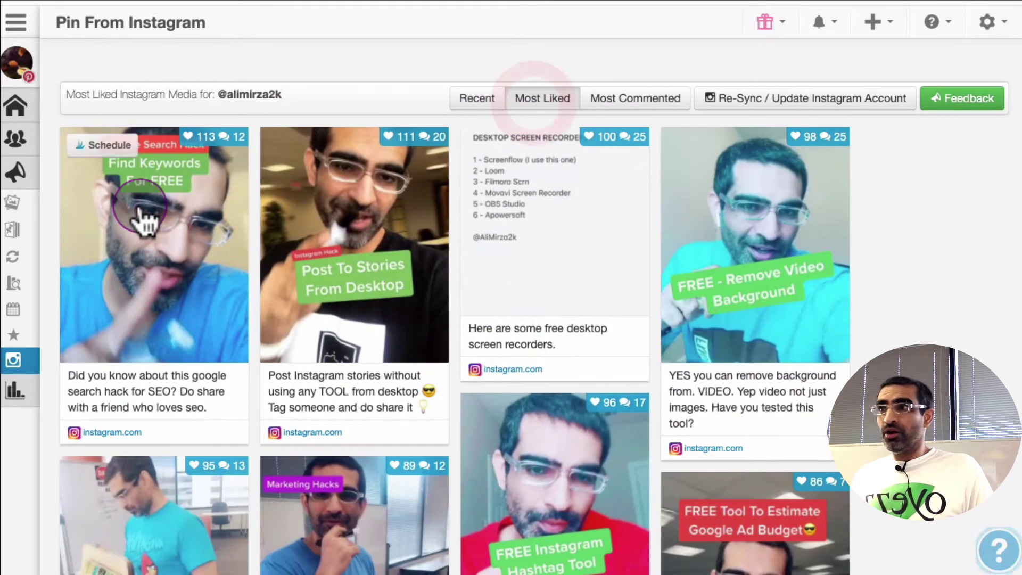
mouse_move(837, 222)
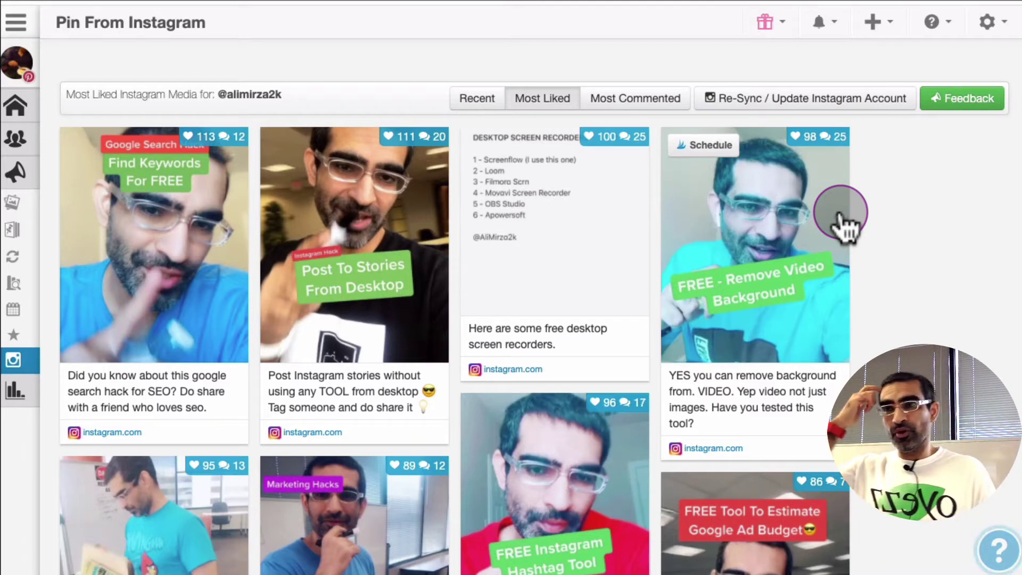
click(540, 101)
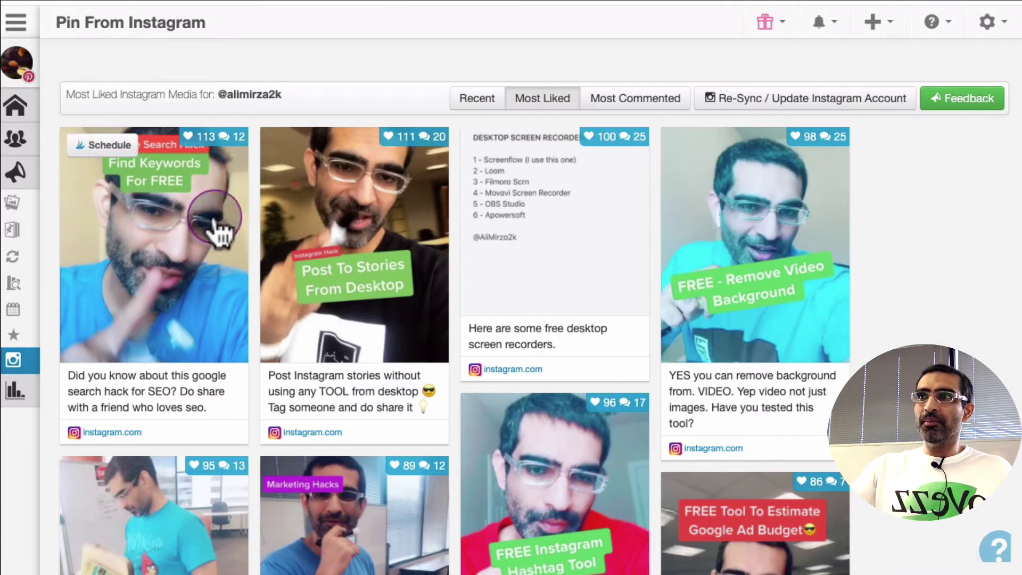
List the Instagram posts by Most Commented and look through them.
click(626, 101)
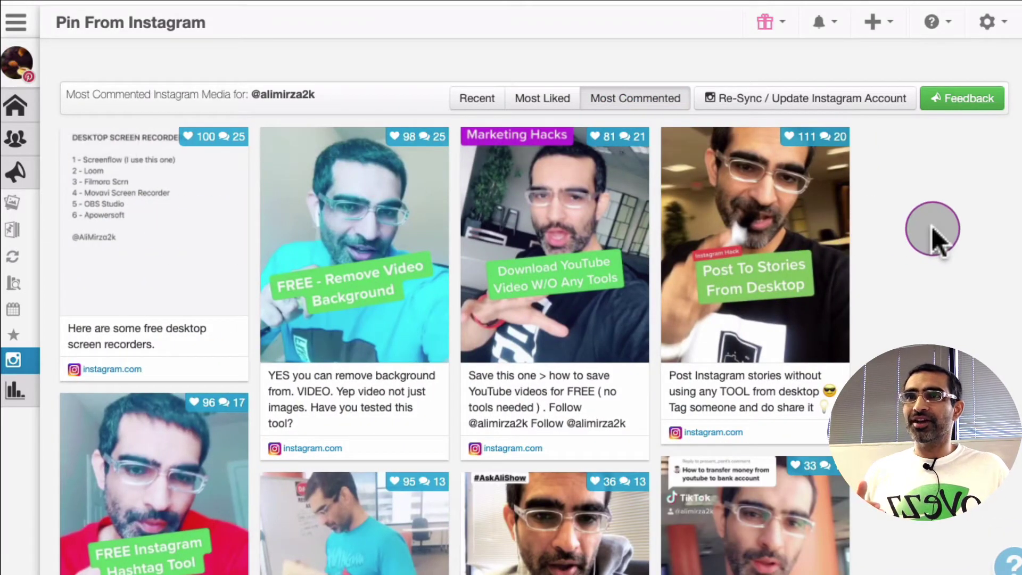
scroll(932, 226, down, 10)
scroll(932, 226, up, 10)
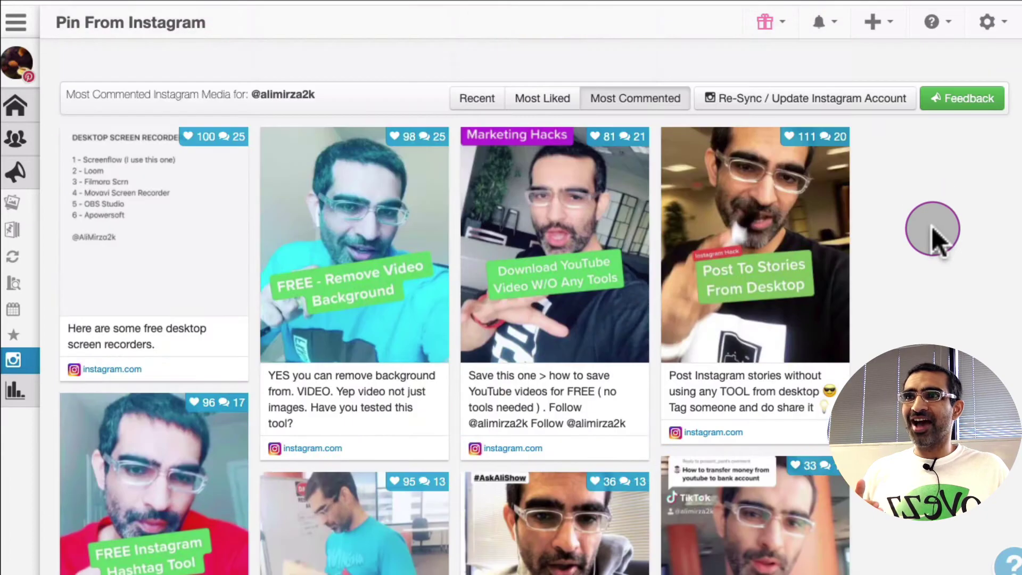
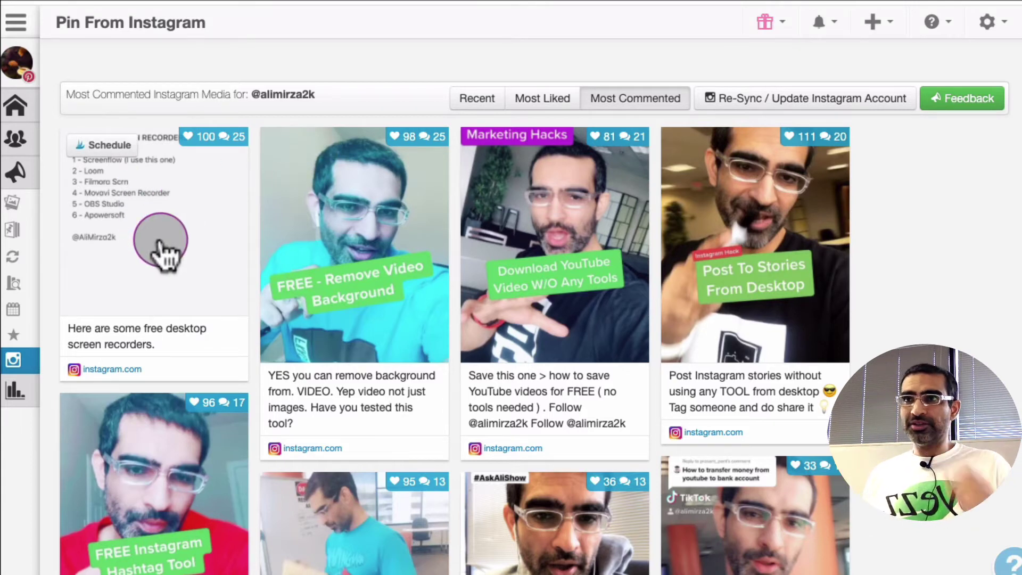
List the Instagram posts by Most Liked and look through them for a post worth pinning.
click(542, 99)
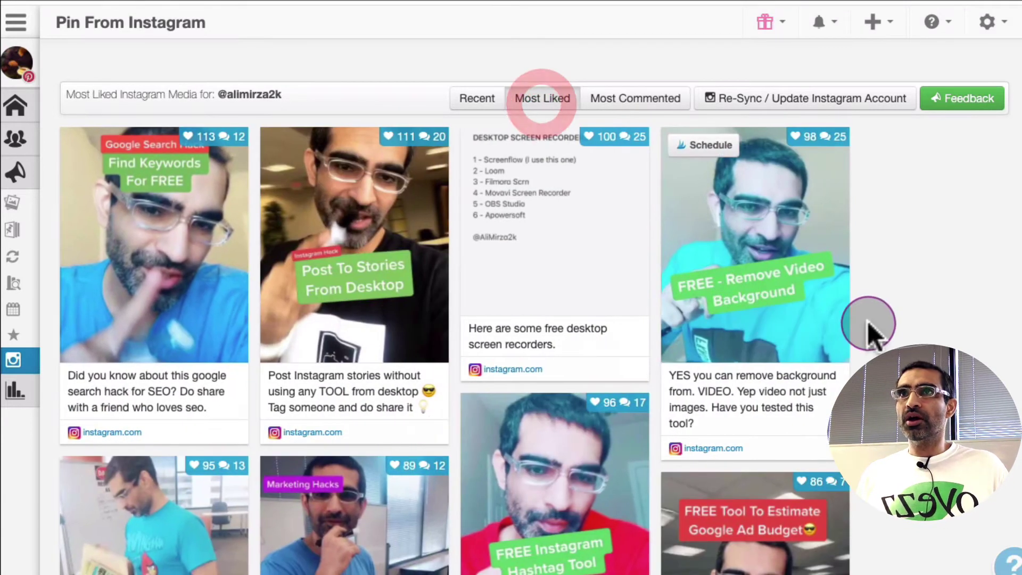
scroll(926, 319, down, 6)
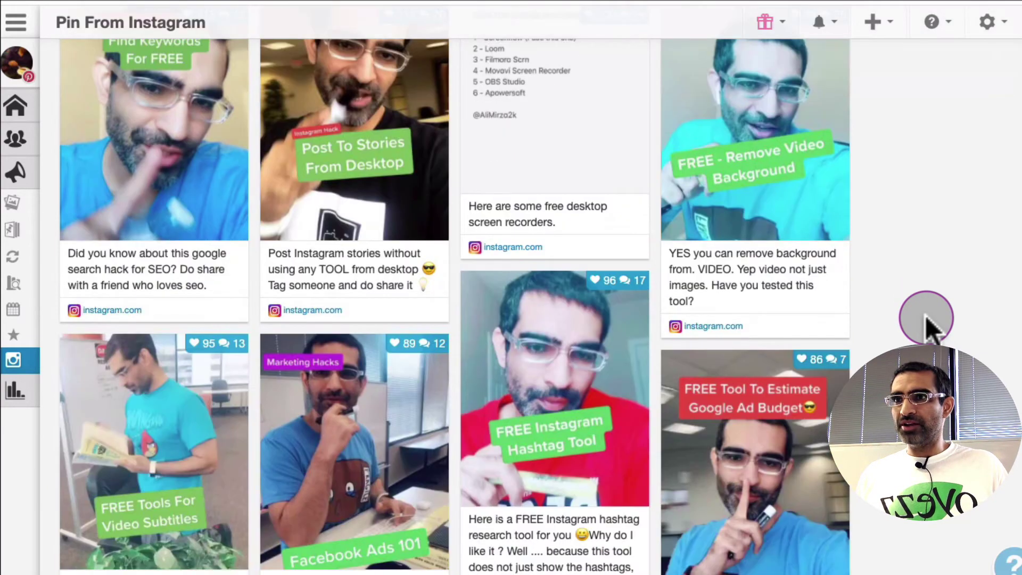
scroll(926, 319, down, 4)
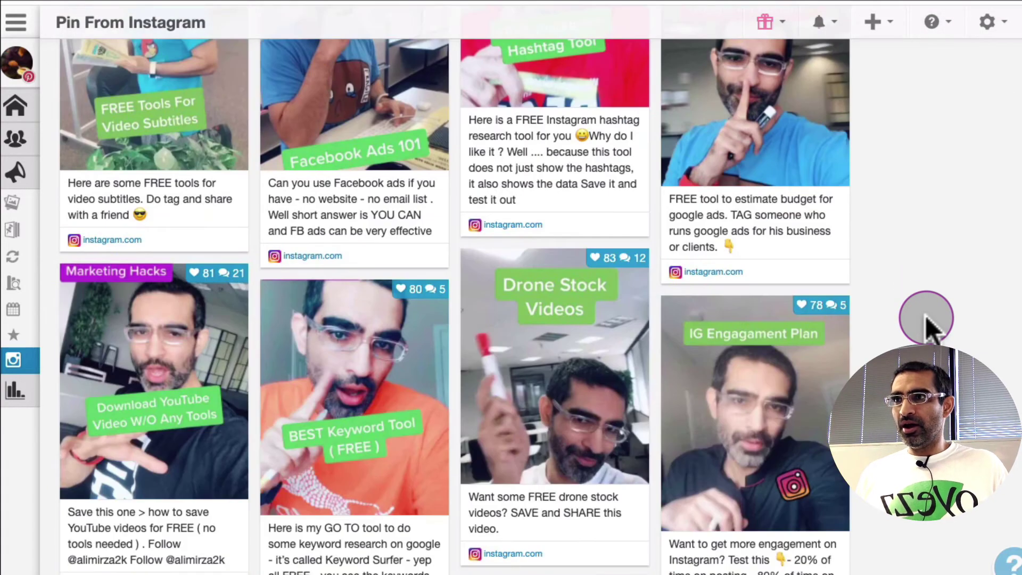
scroll(926, 319, down, 7)
scroll(926, 319, down, 12)
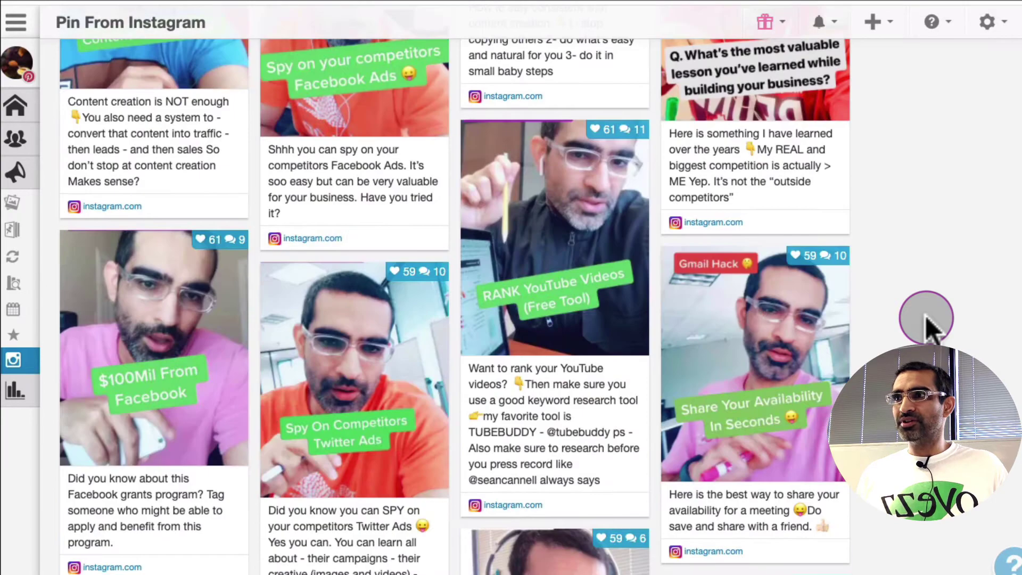
scroll(926, 319, down, 2)
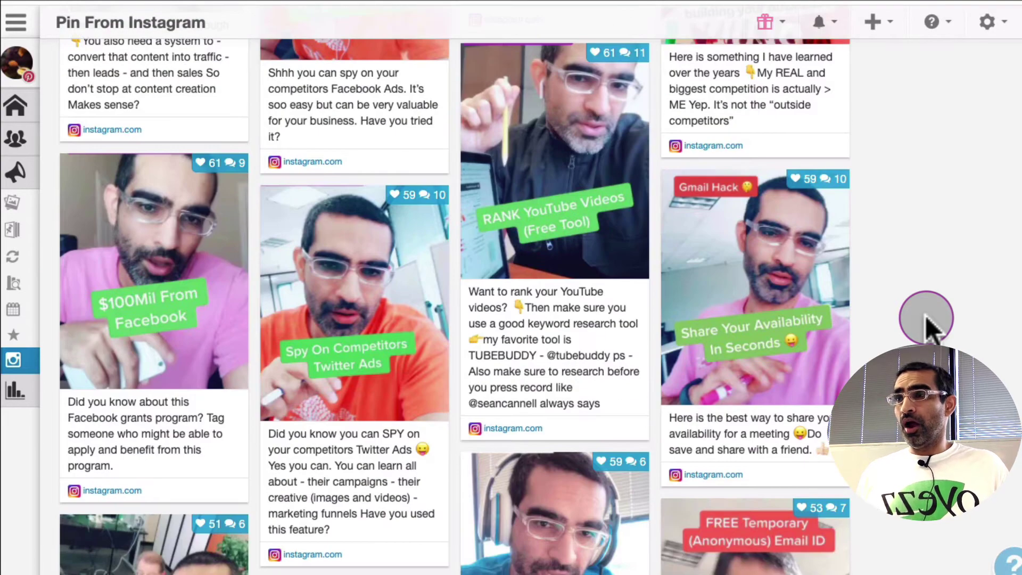
mouse_move(184, 343)
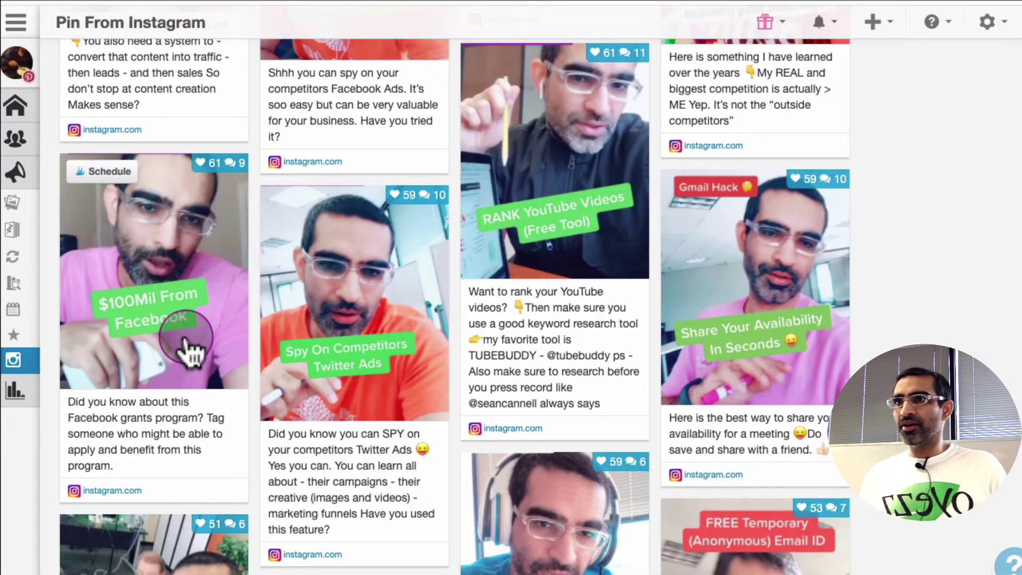
scroll(187, 351, down, 8)
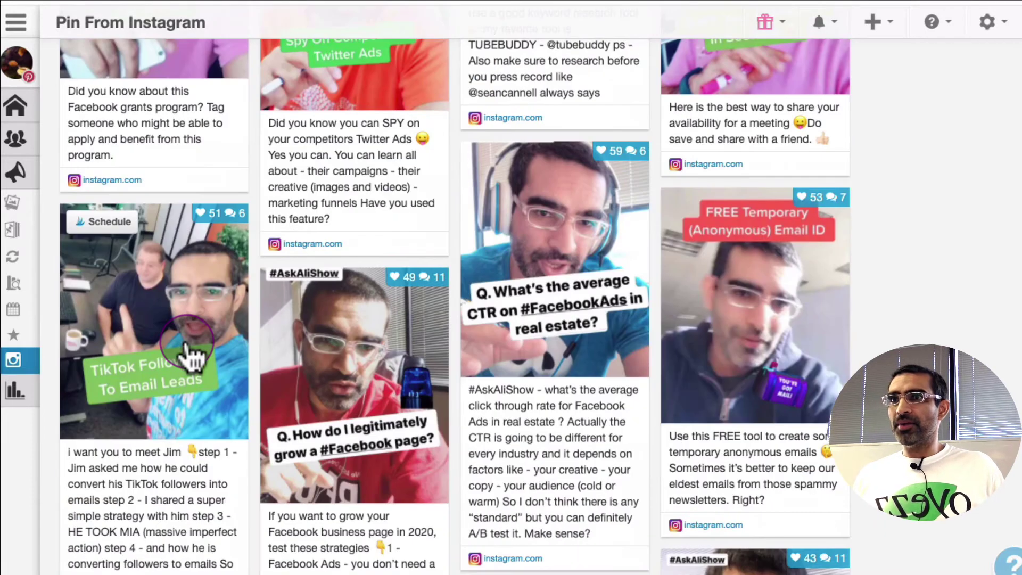
scroll(186, 351, down, 1)
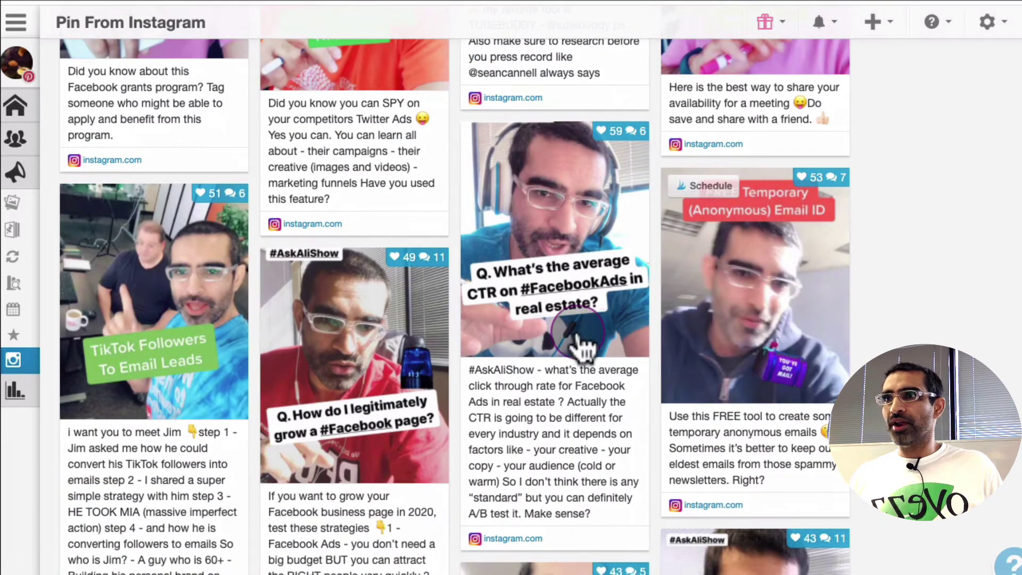
mouse_move(564, 320)
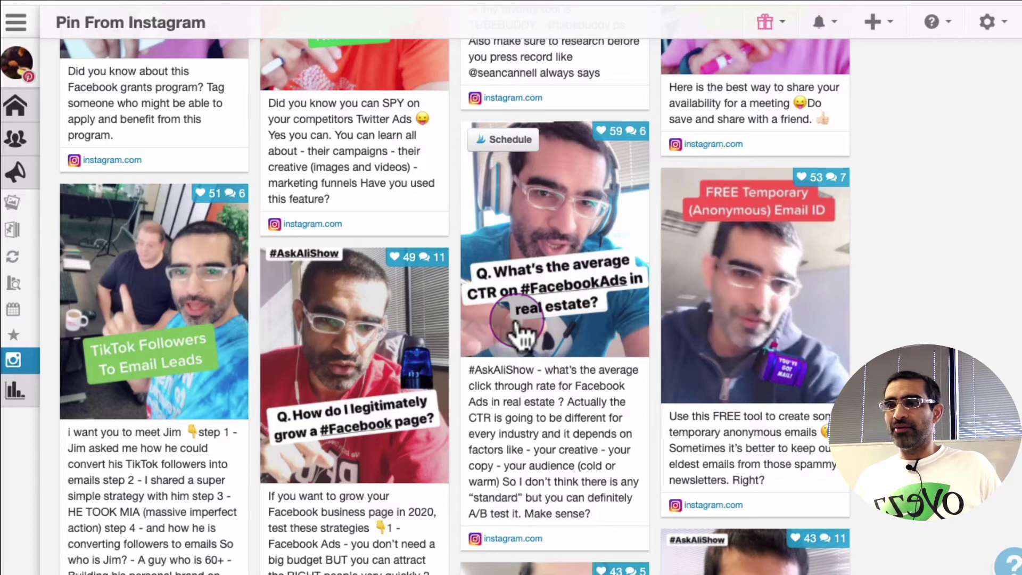
scroll(559, 351, down, 2)
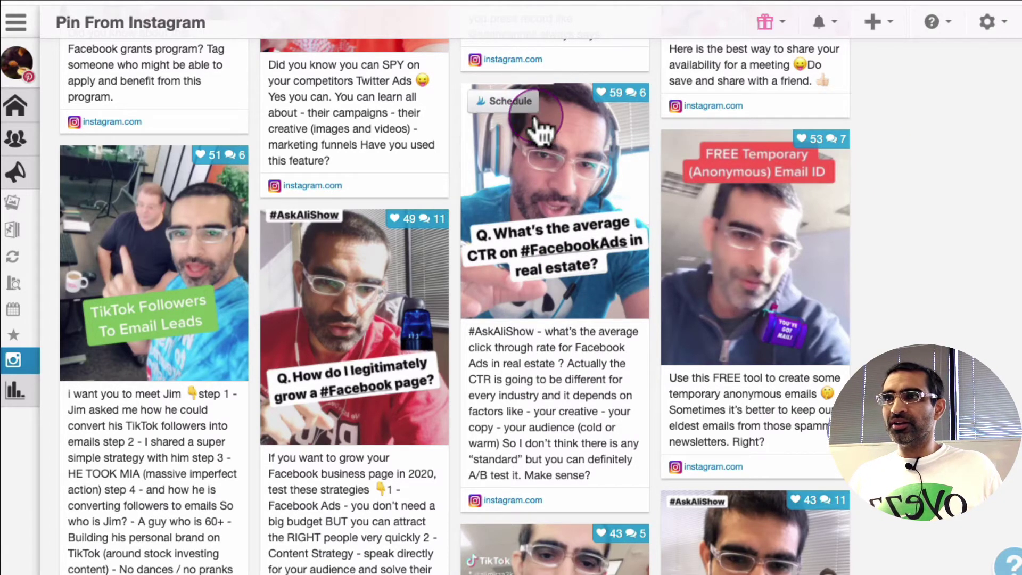
Create a new pin from the "What's the average CTR on #FacebookAds in real estate?" post, using the board Facebook Marketing Tips & Hacks.
click(504, 107)
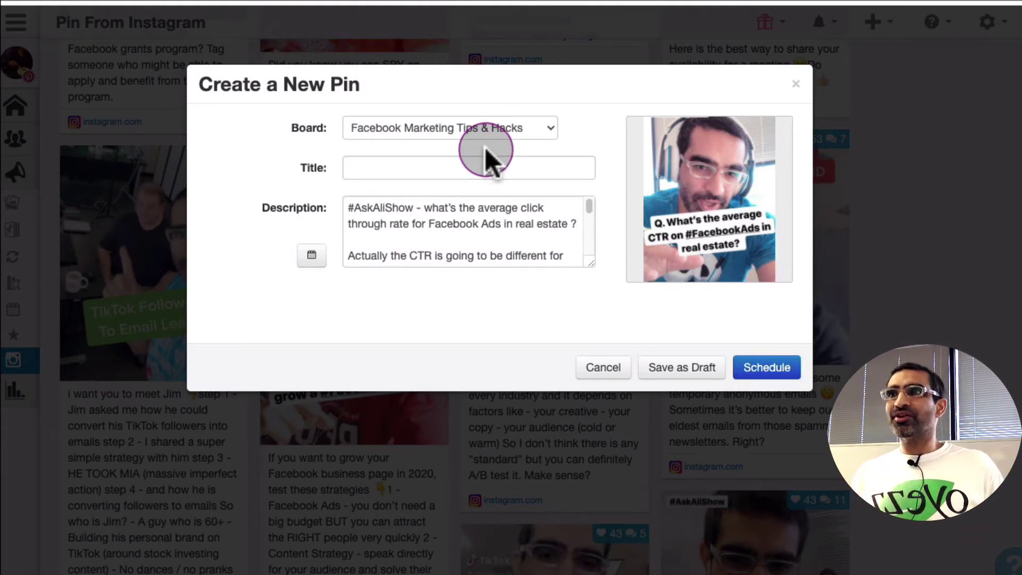
click(488, 131)
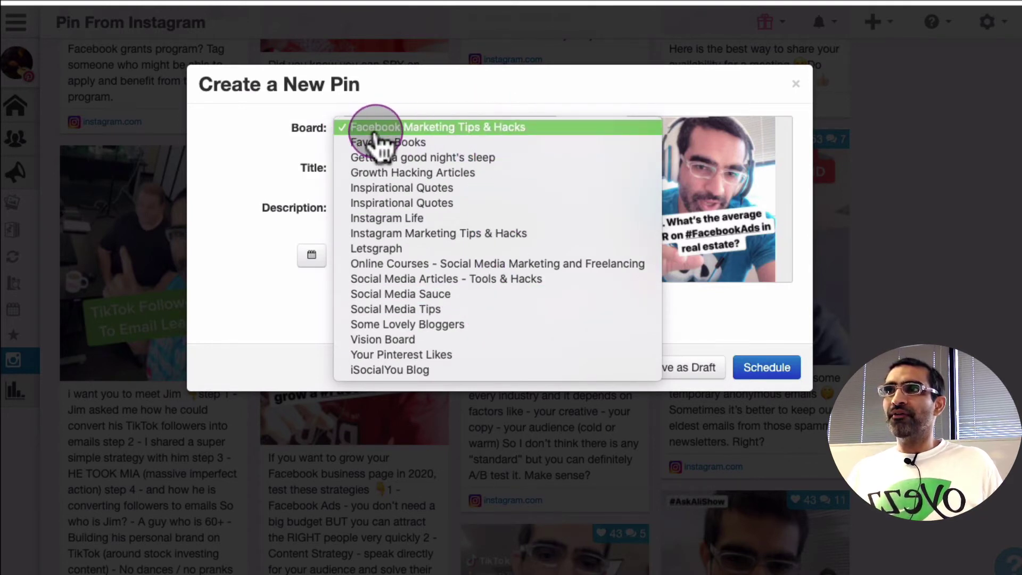
click(510, 127)
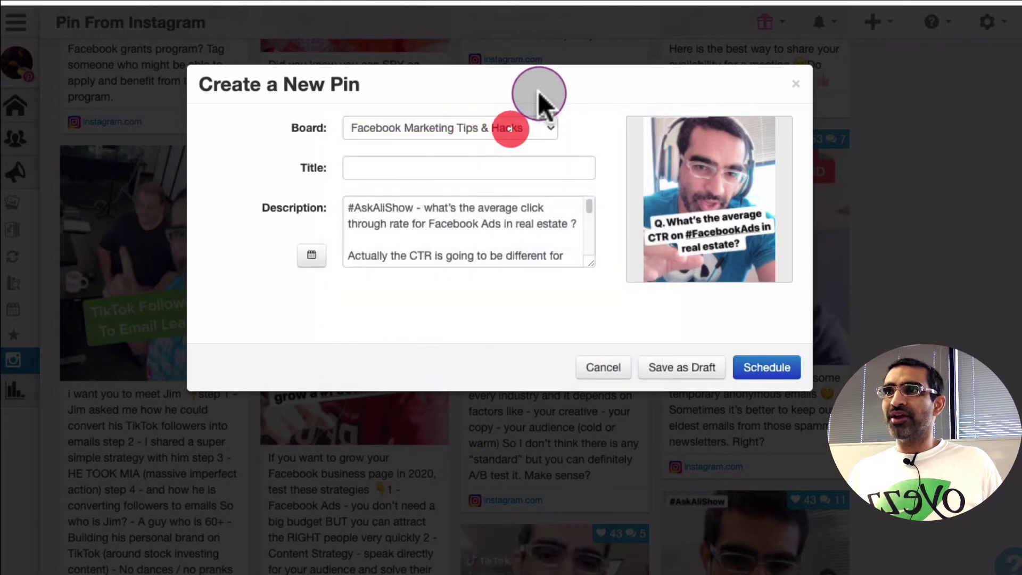
click(538, 93)
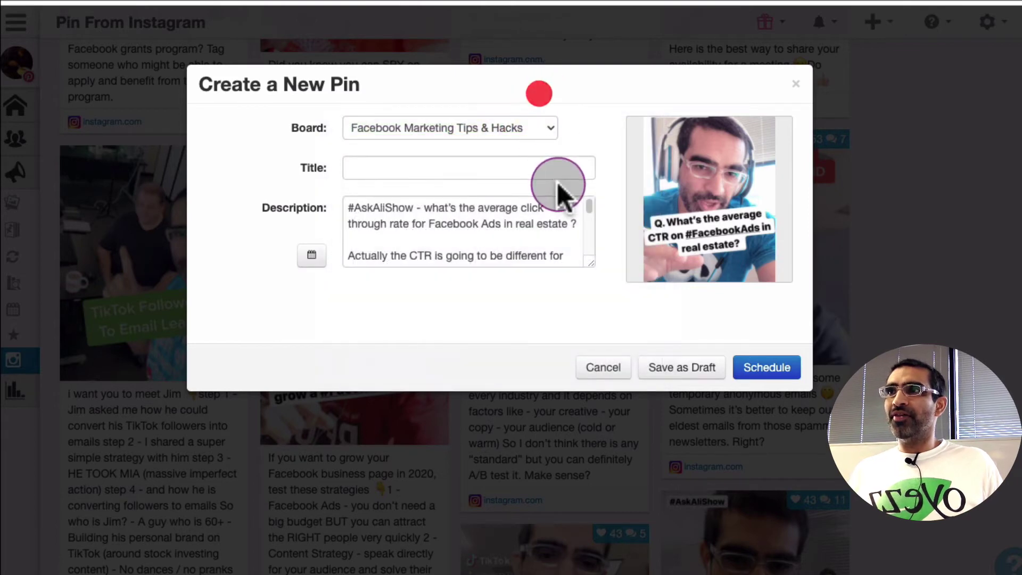
Enlarge the new pin's description box to review the text carried over from Instagram.
click(352, 167)
click(298, 185)
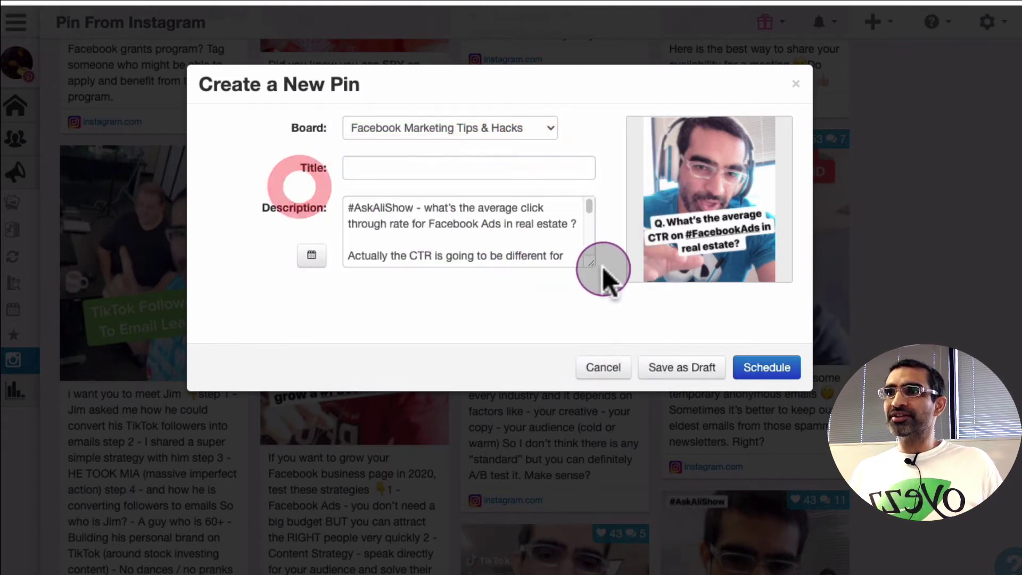
drag(590, 262, 607, 350)
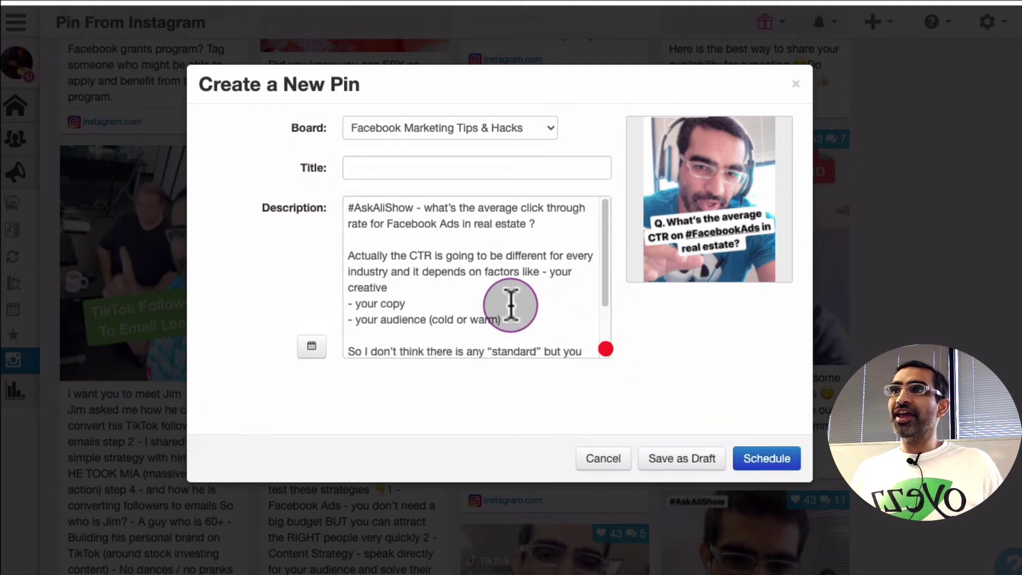
click(511, 304)
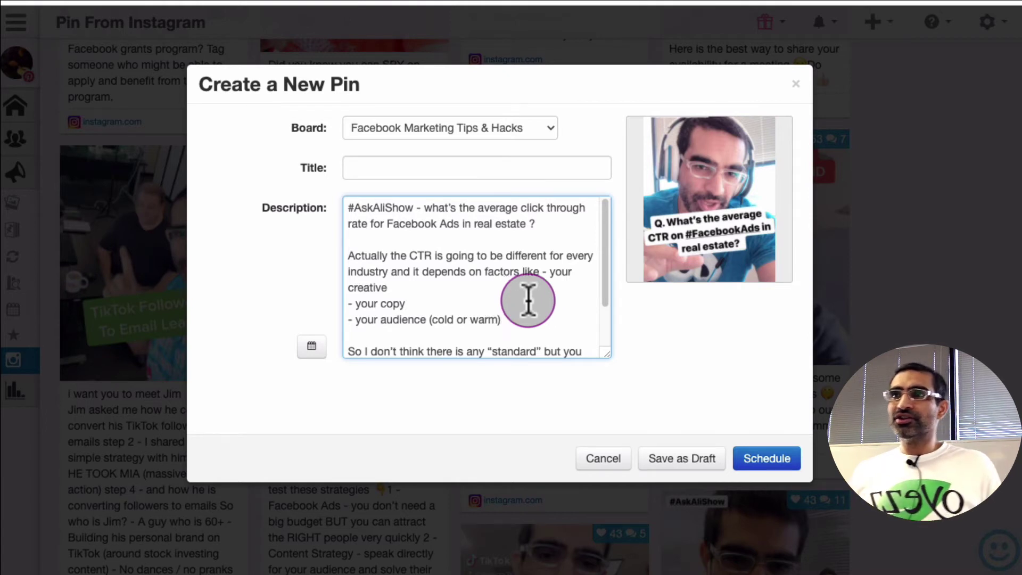
Title the pin "Facebook ads for real estate agents" and schedule it.
click(411, 171)
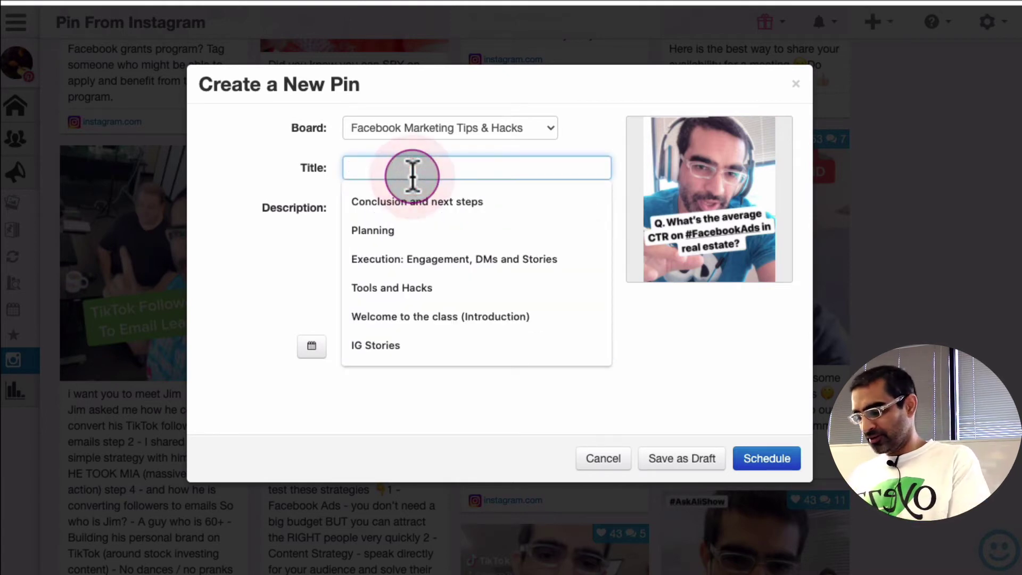
text(Fac)
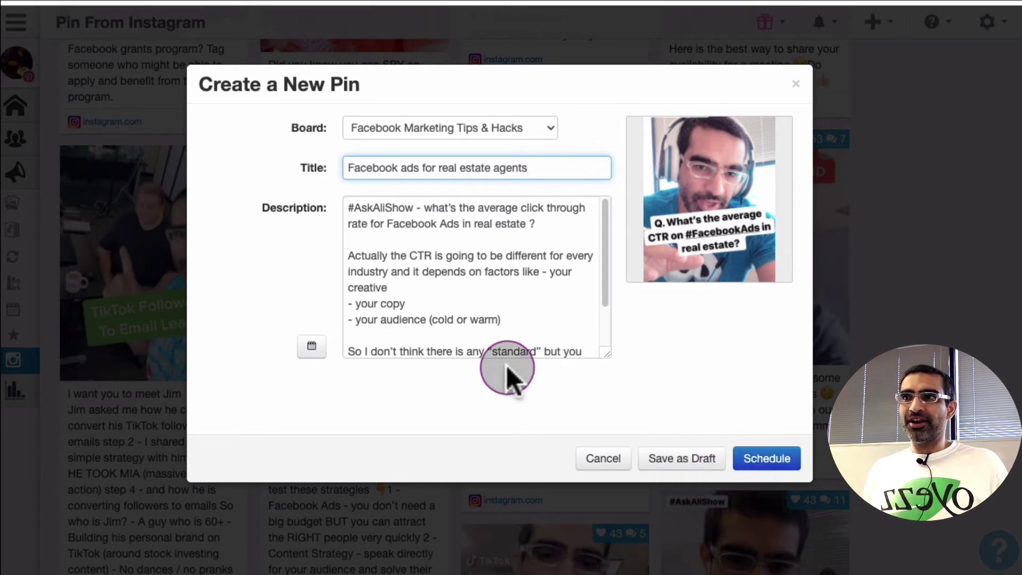
click(769, 464)
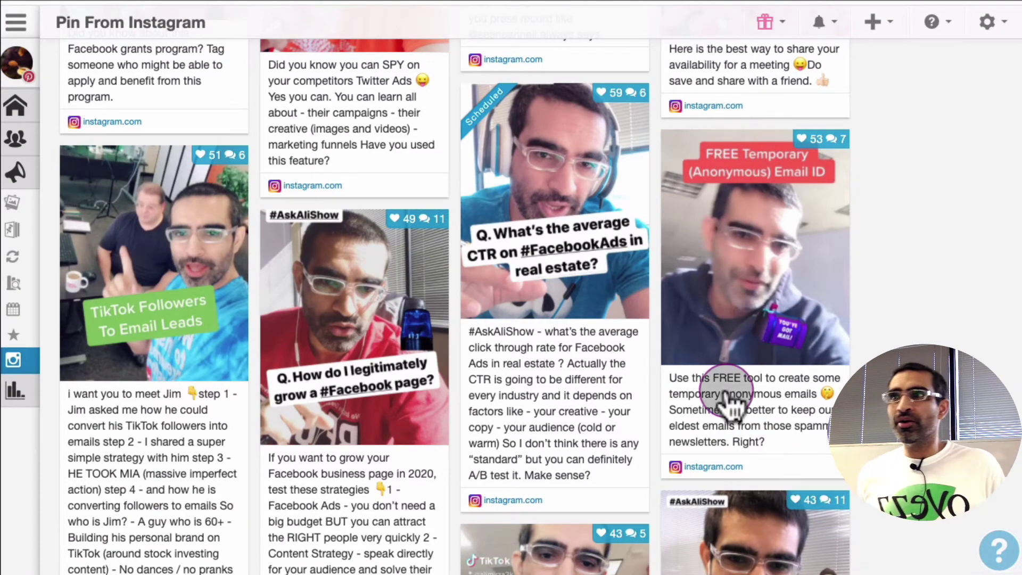
Open the scheduled pins, check the real estate Facebook ads pin's time slot and publish that pin immediately.
mouse_move(18, 270)
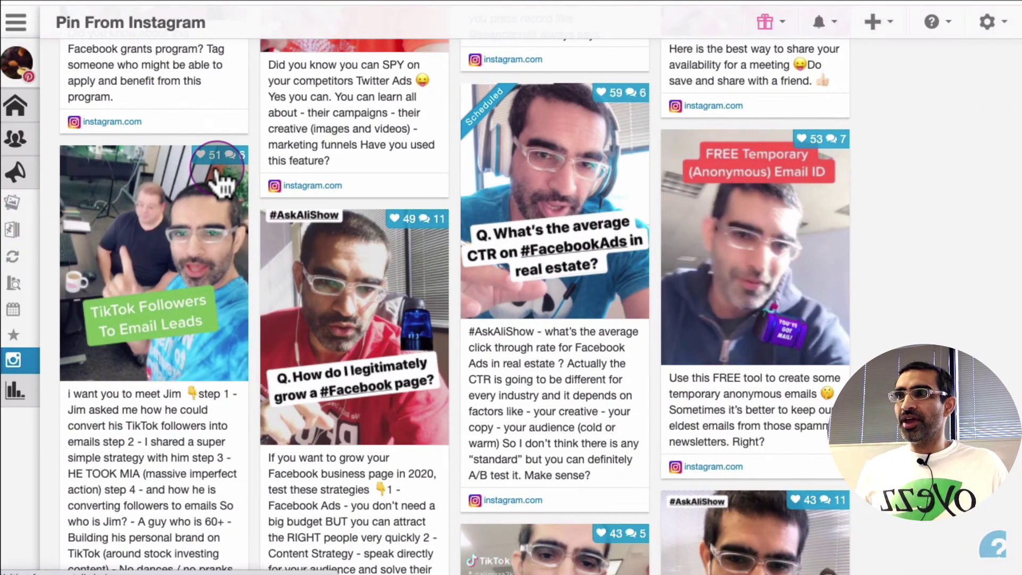
click(278, 223)
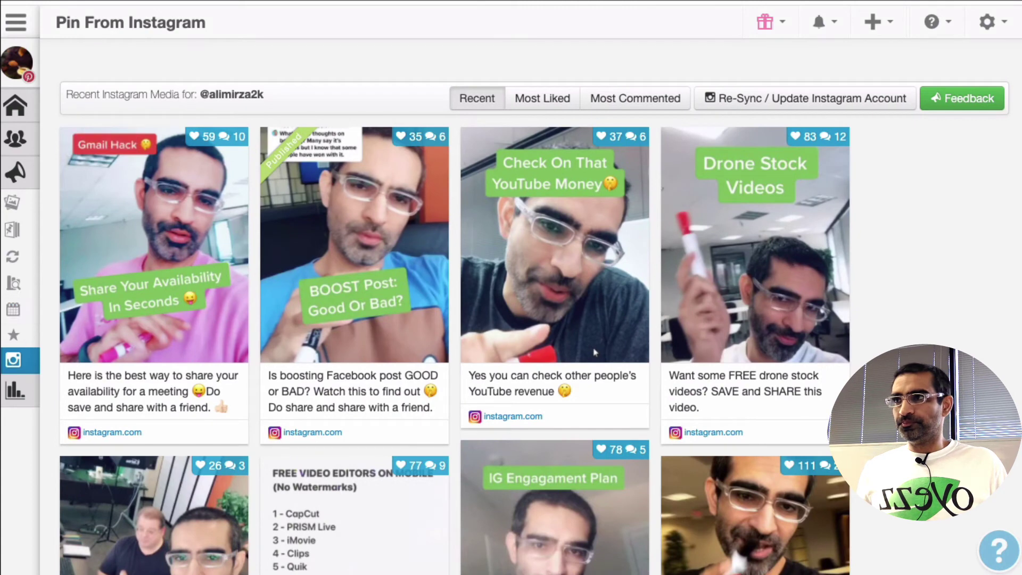
mouse_move(27, 388)
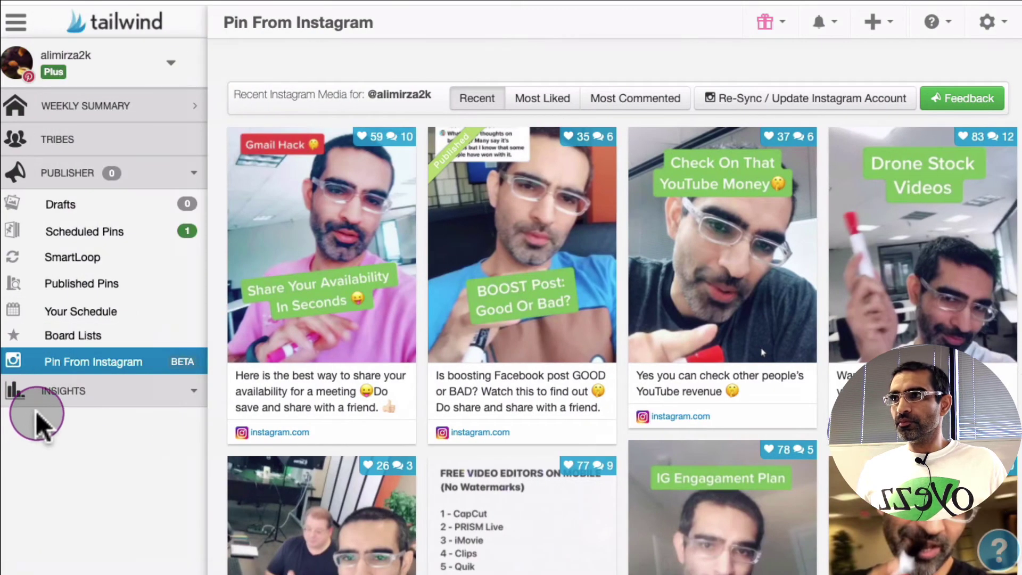
click(130, 232)
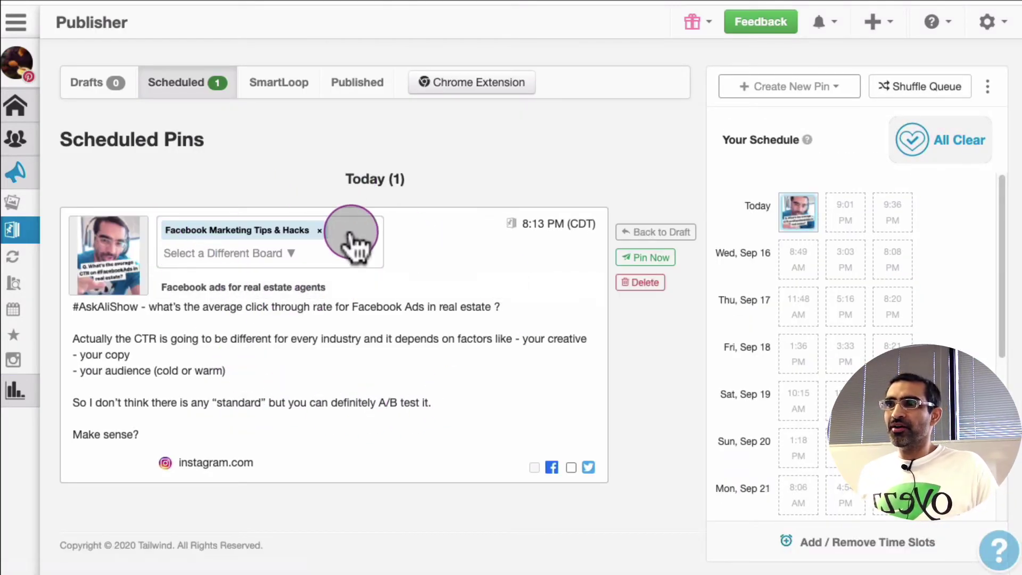
mouse_move(792, 203)
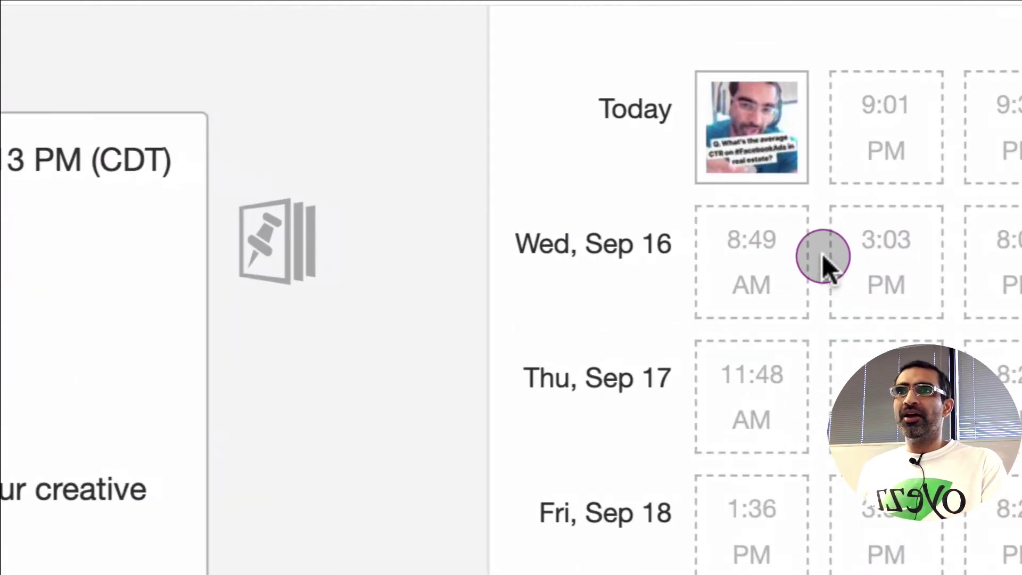
scroll(821, 256, up, 5)
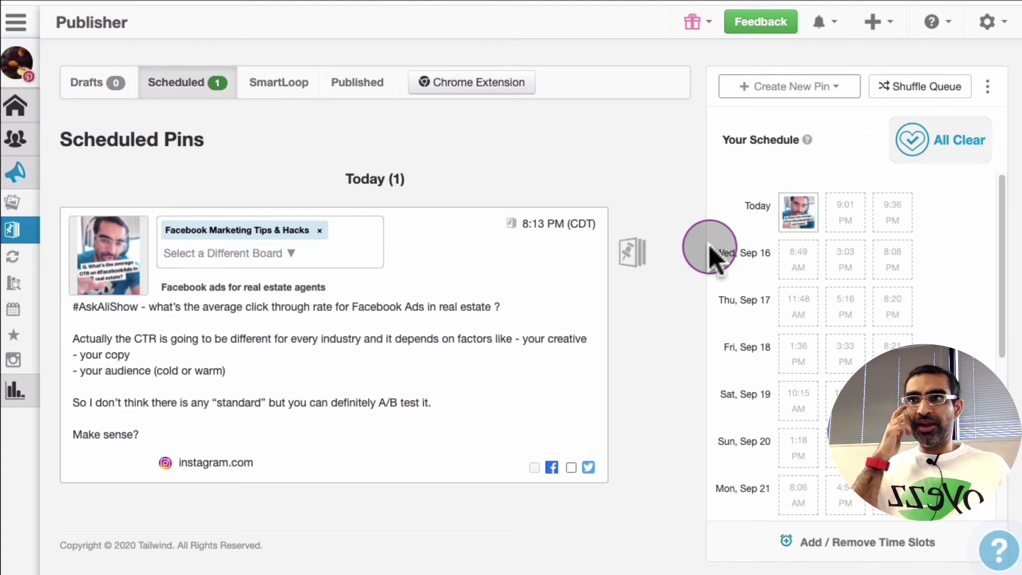
click(645, 261)
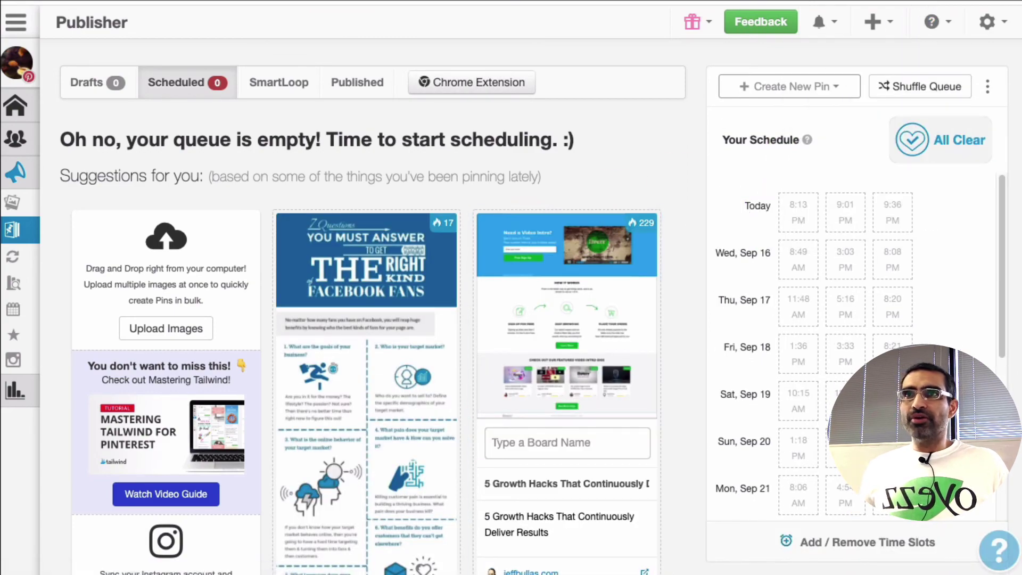
Switch to Pinterest in a new browser tab, open the account's profile and check its created pins.
key(super+t)
text(pinterest.com/alimirza2k/)
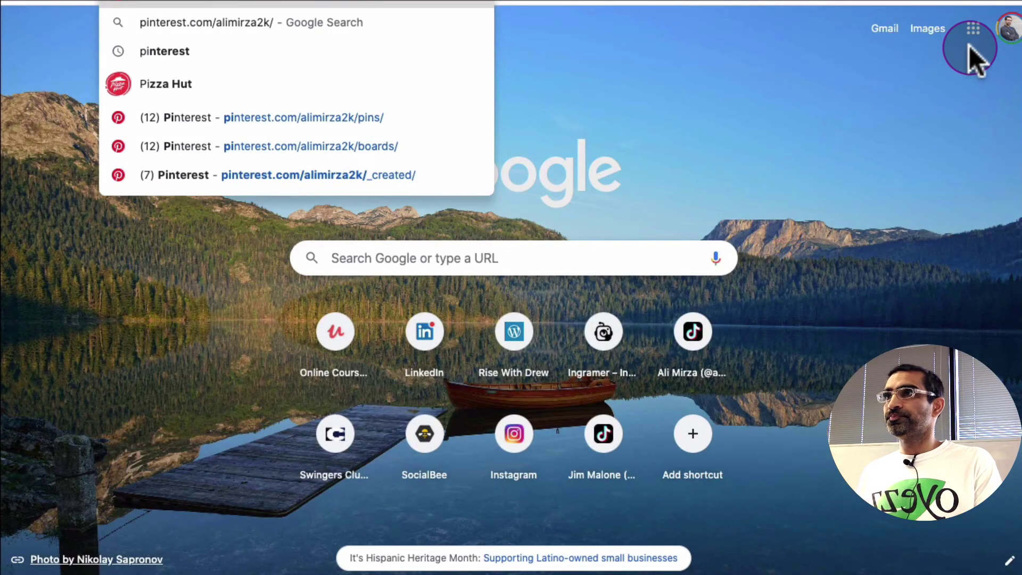
key(Return)
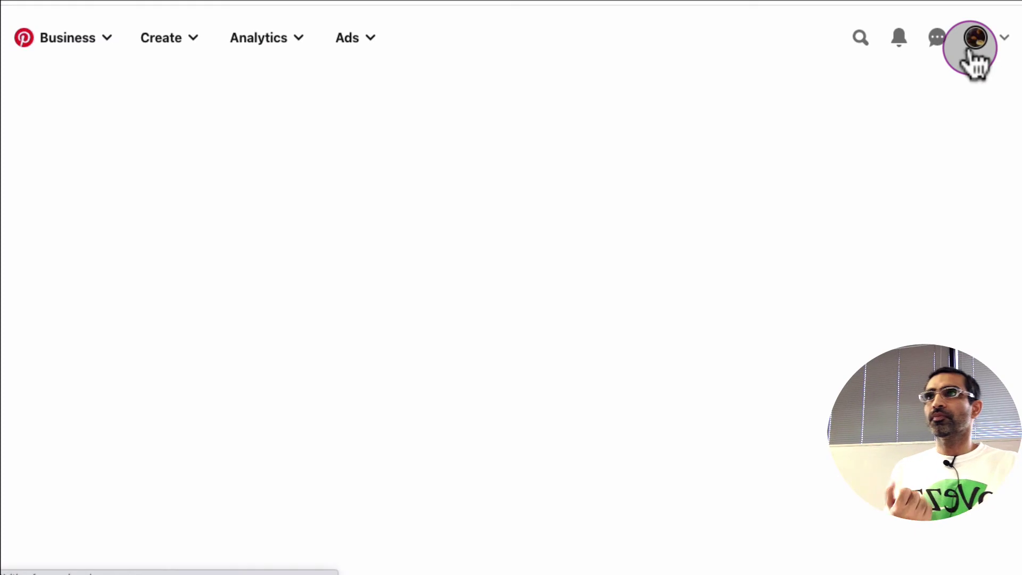
click(974, 53)
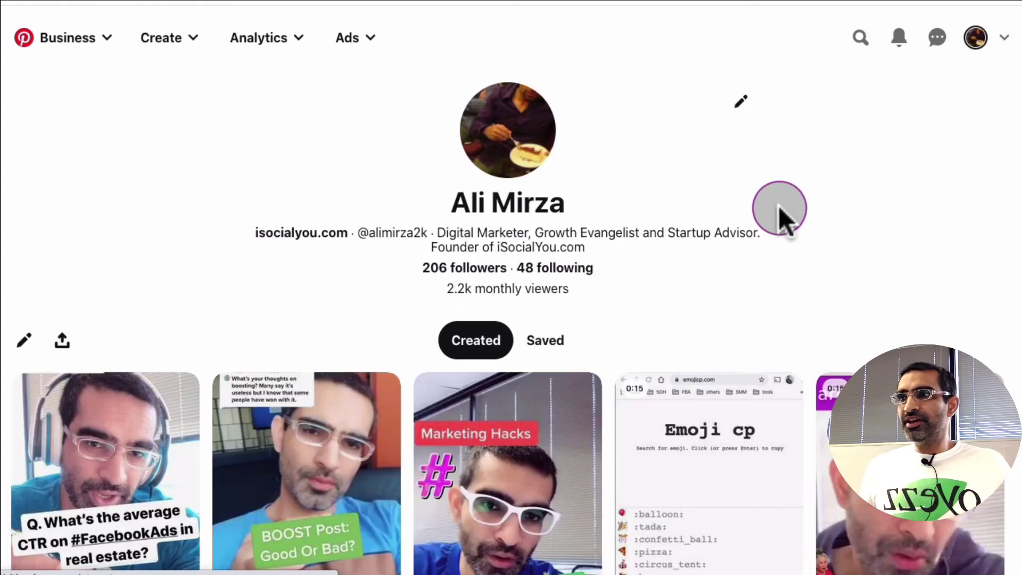
scroll(777, 208, down, 2)
scroll(229, 319, up, 4)
scroll(325, 340, down, 3)
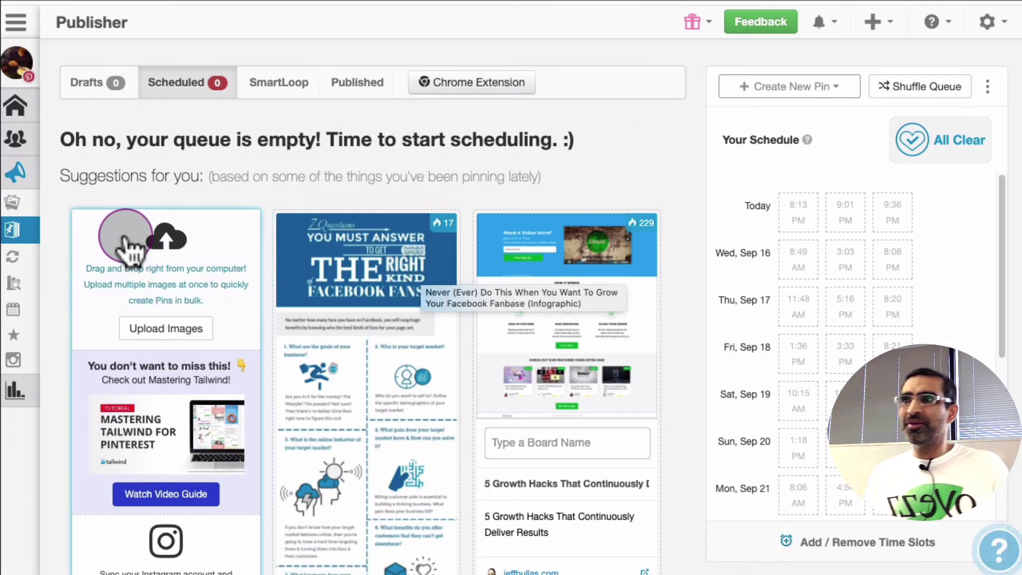
mouse_move(27, 250)
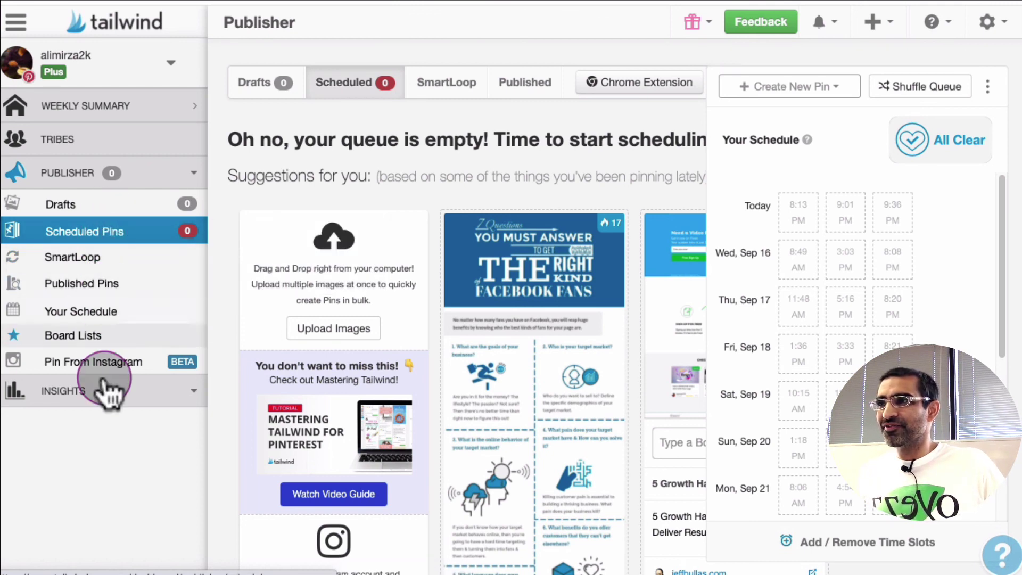
click(103, 464)
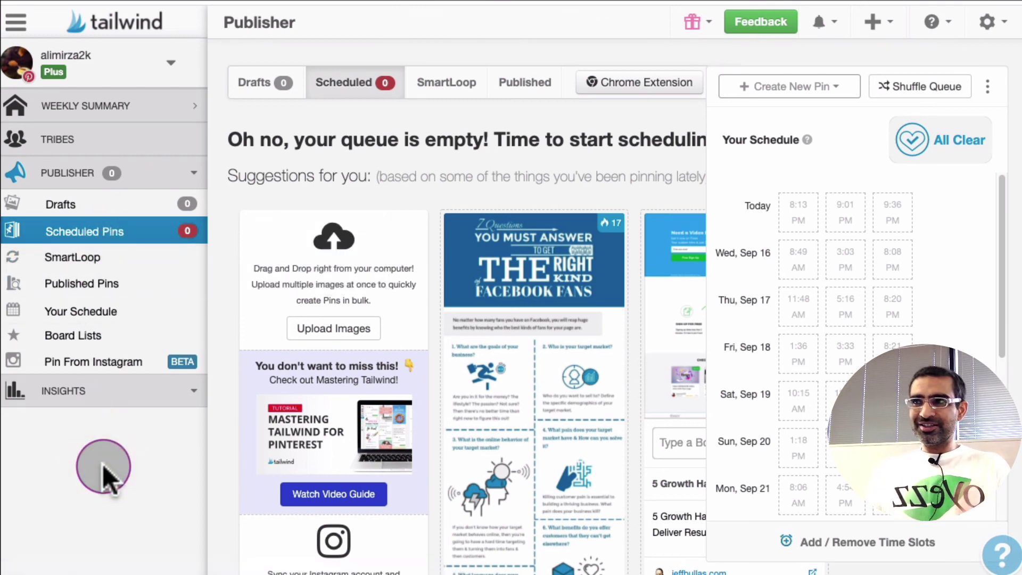